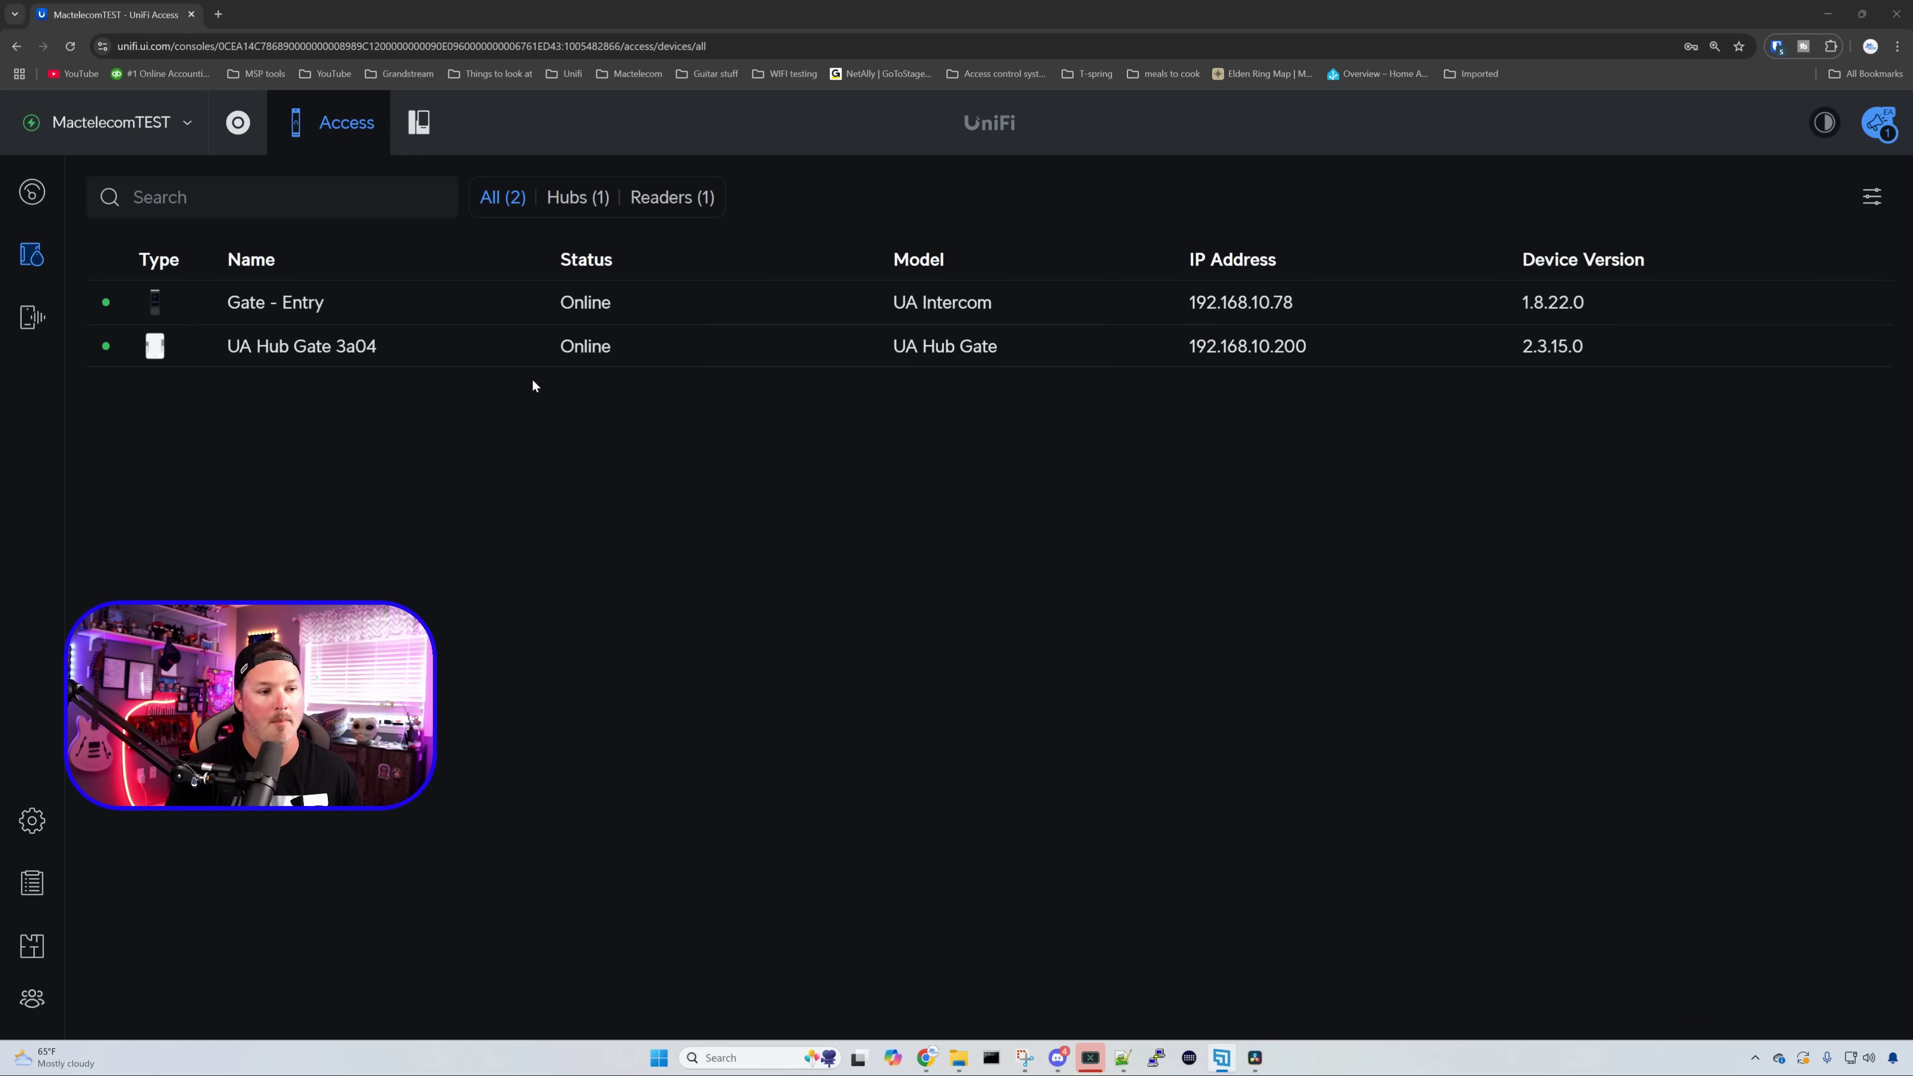
# - Enable 2-Step Authentication on the Gate - Entry intercom, requiring two methods within 10 seconds, and apply it
pyautogui.click(508, 303)
pyautogui.click(1808, 249)
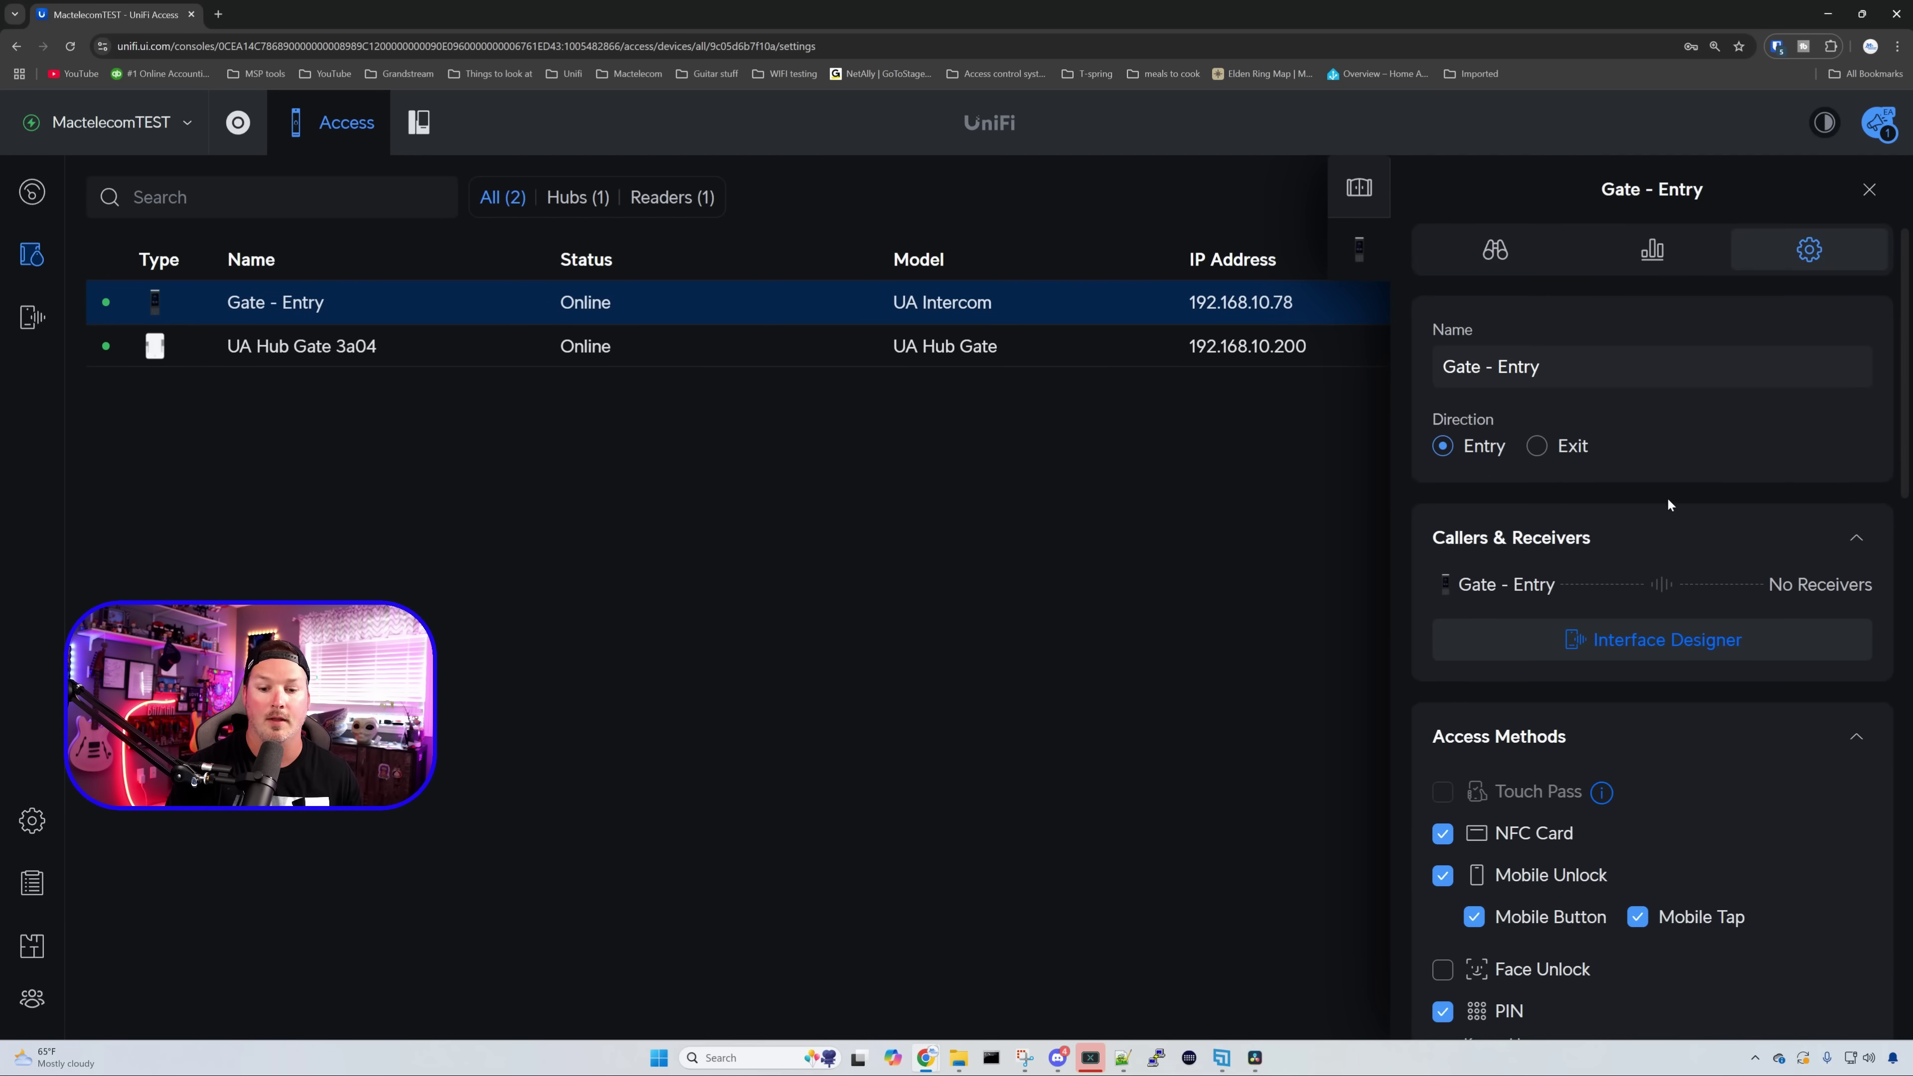
pyautogui.scroll(-7, 1674, 505)
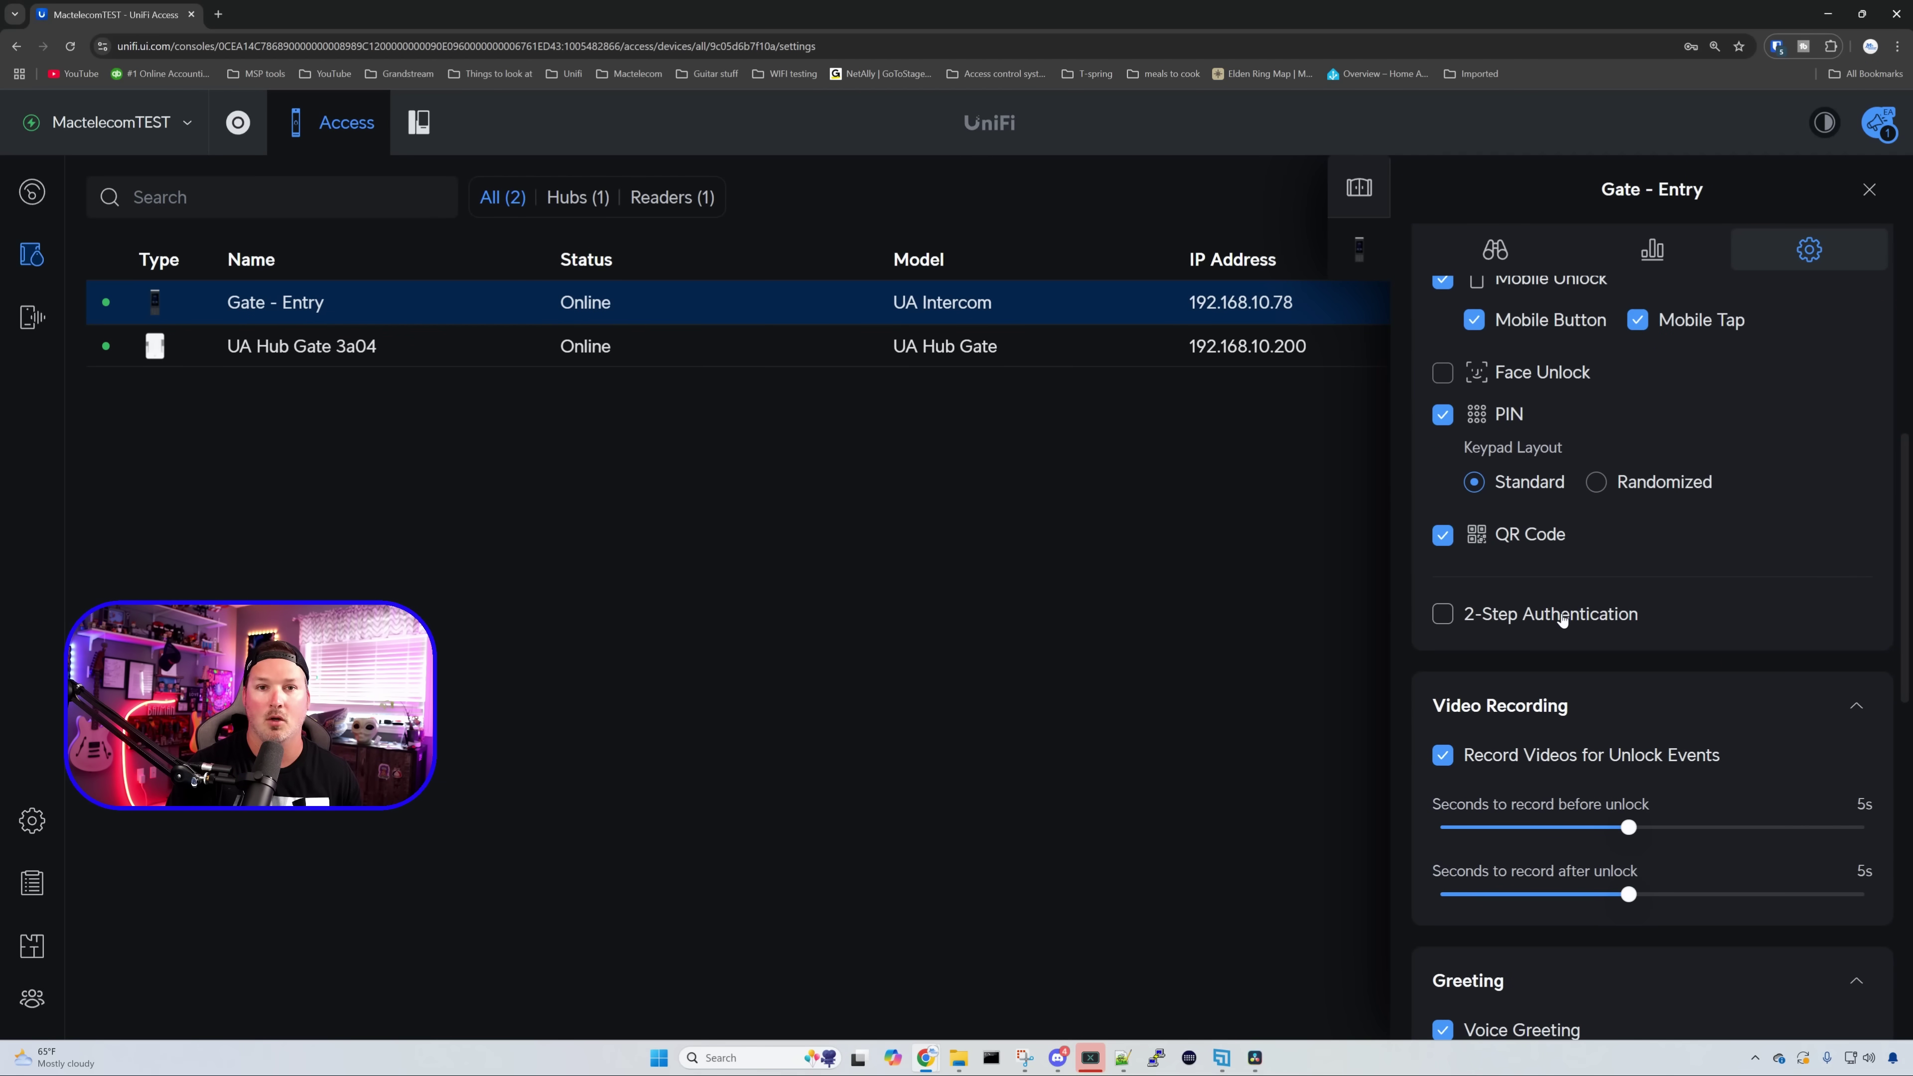
pyautogui.click(1441, 623)
pyautogui.scroll(-1, 1602, 572)
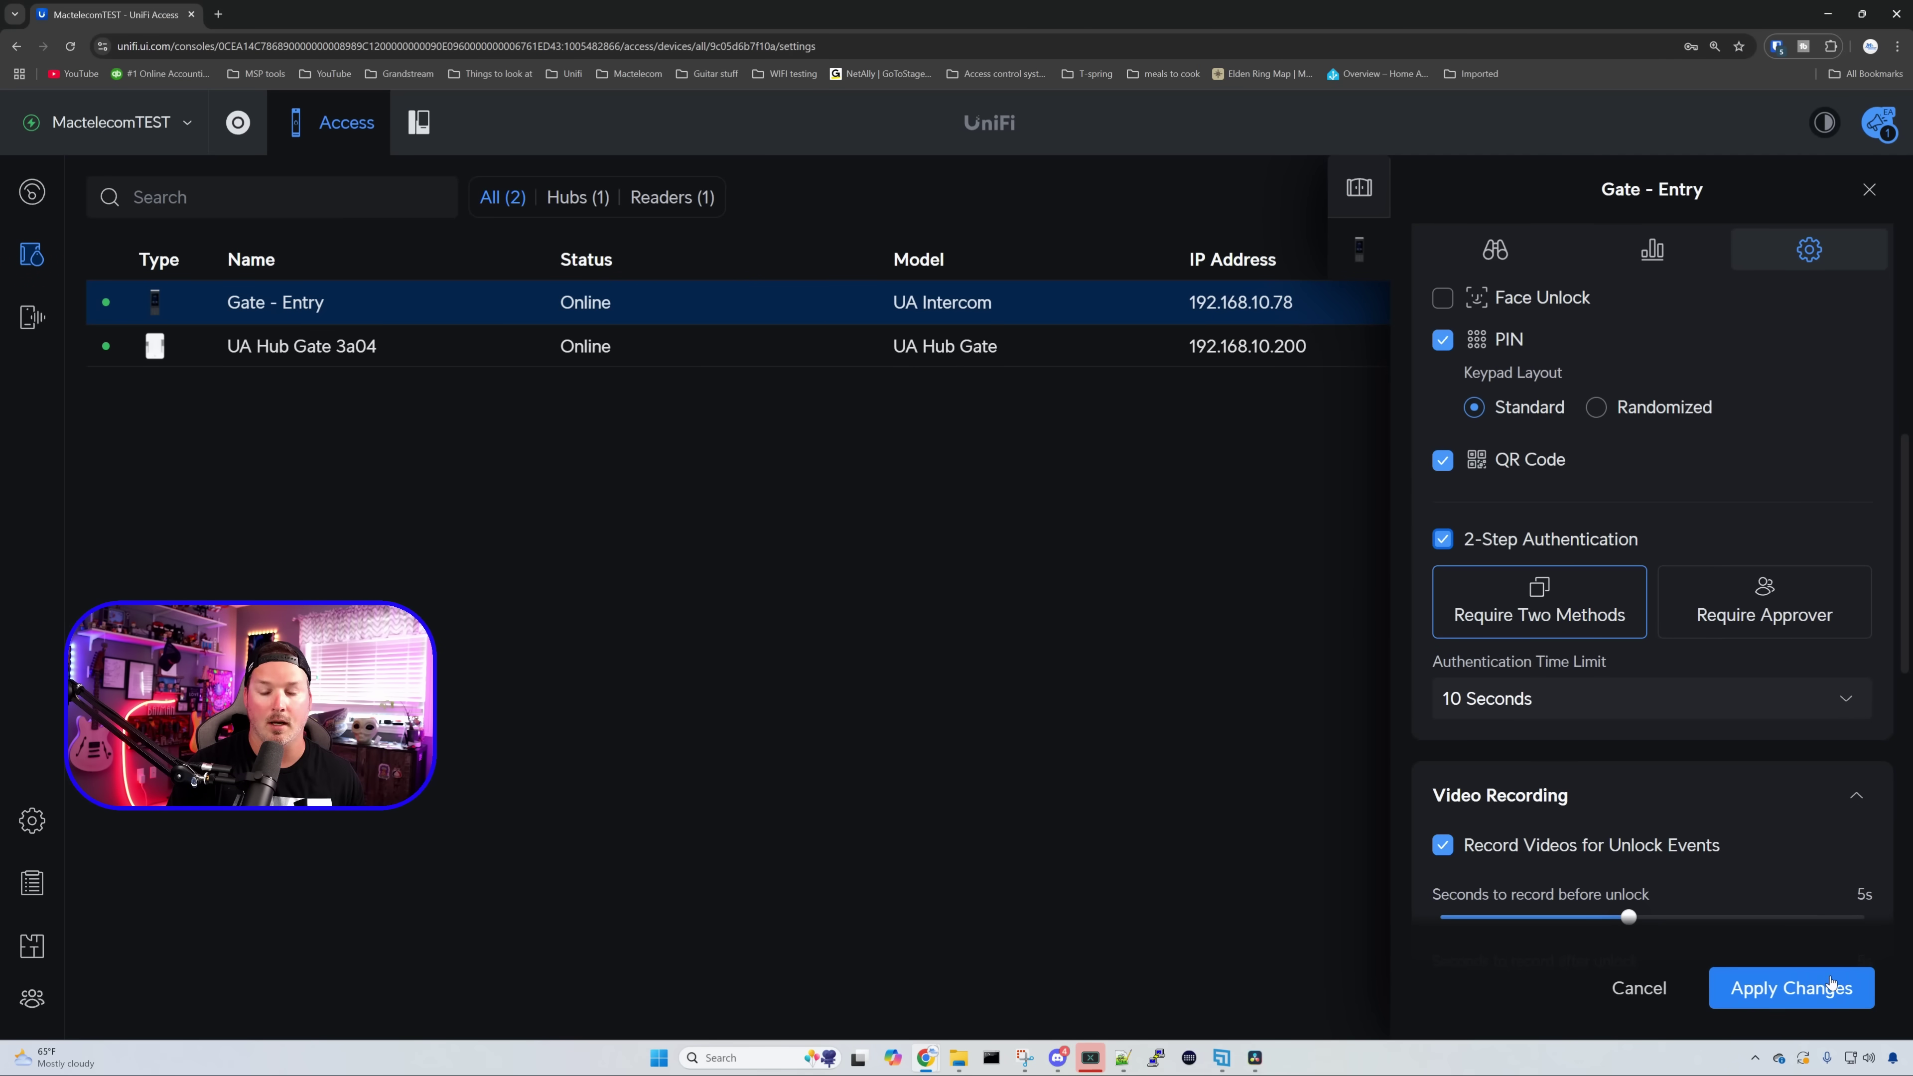
pyautogui.click(1826, 1002)
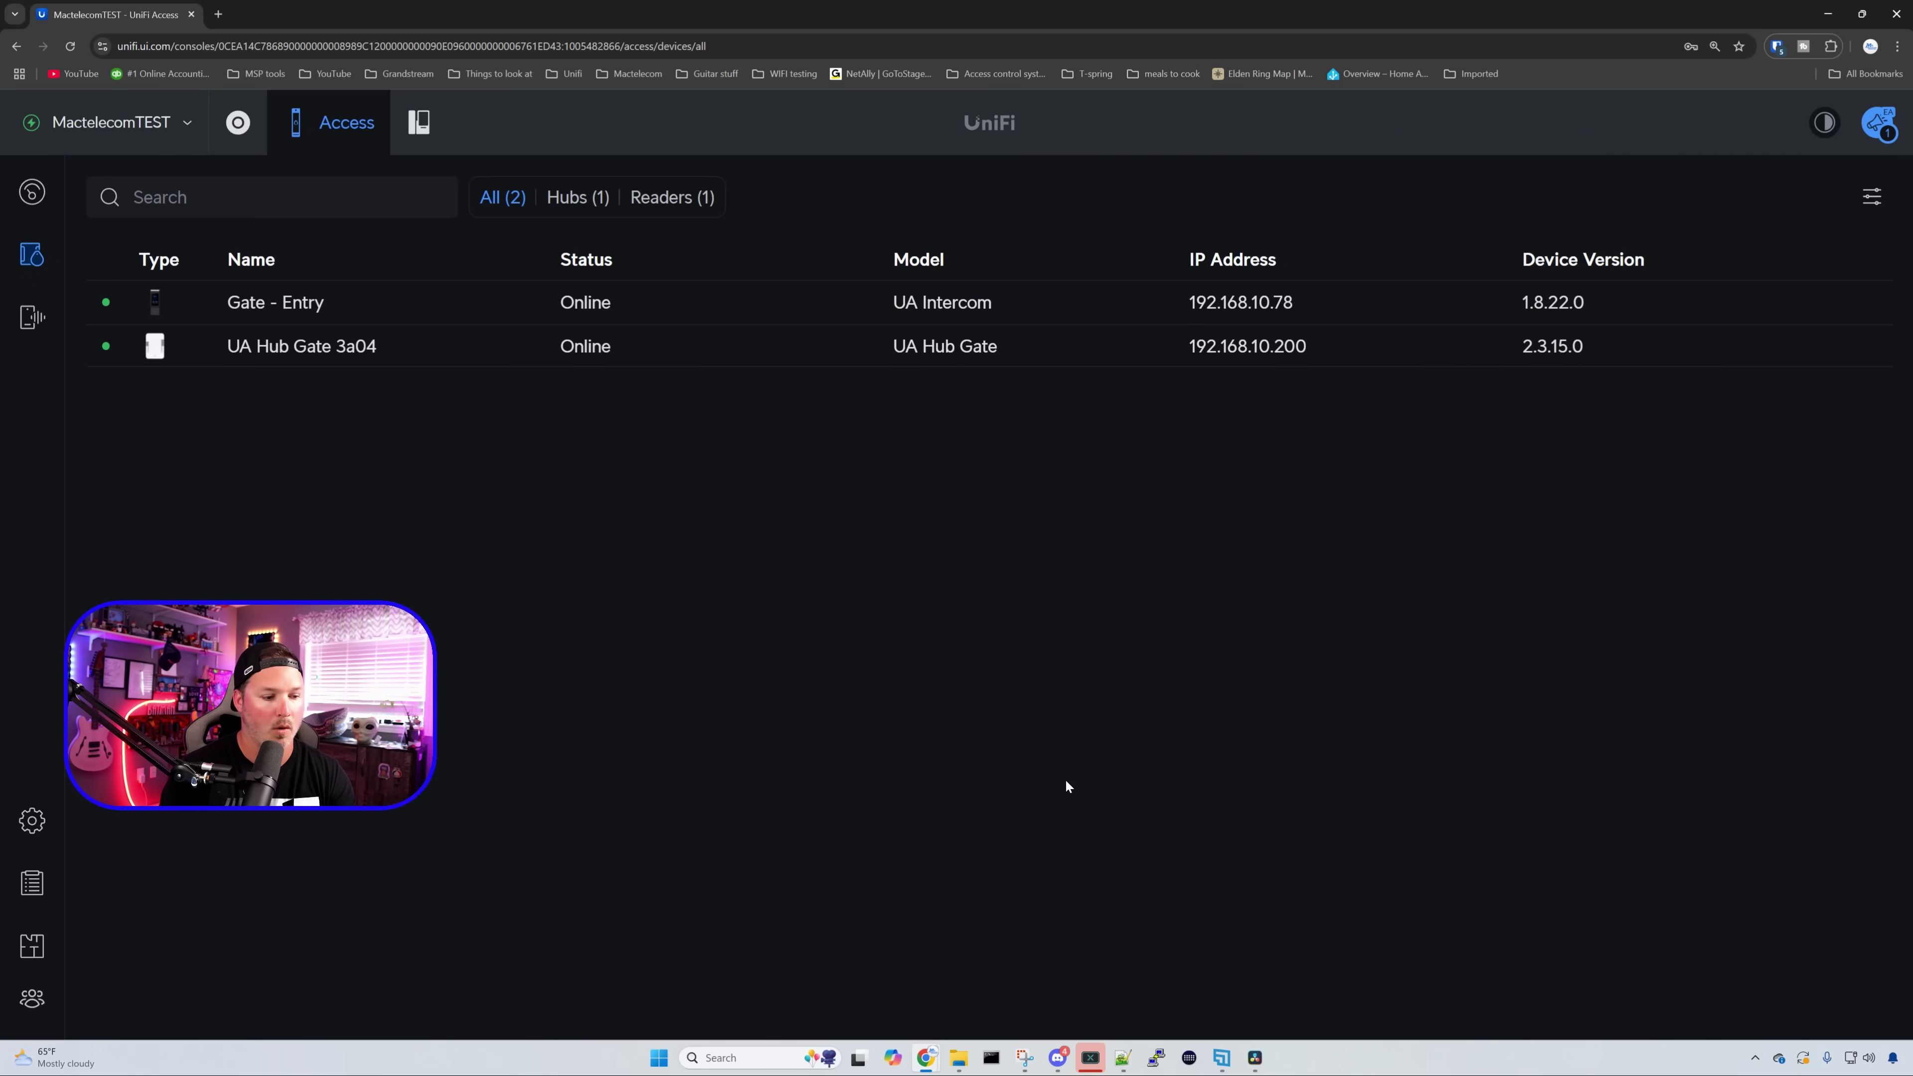
# - Start a new user with first name 'Youtube' and last name 'Test'
pyautogui.click(45, 996)
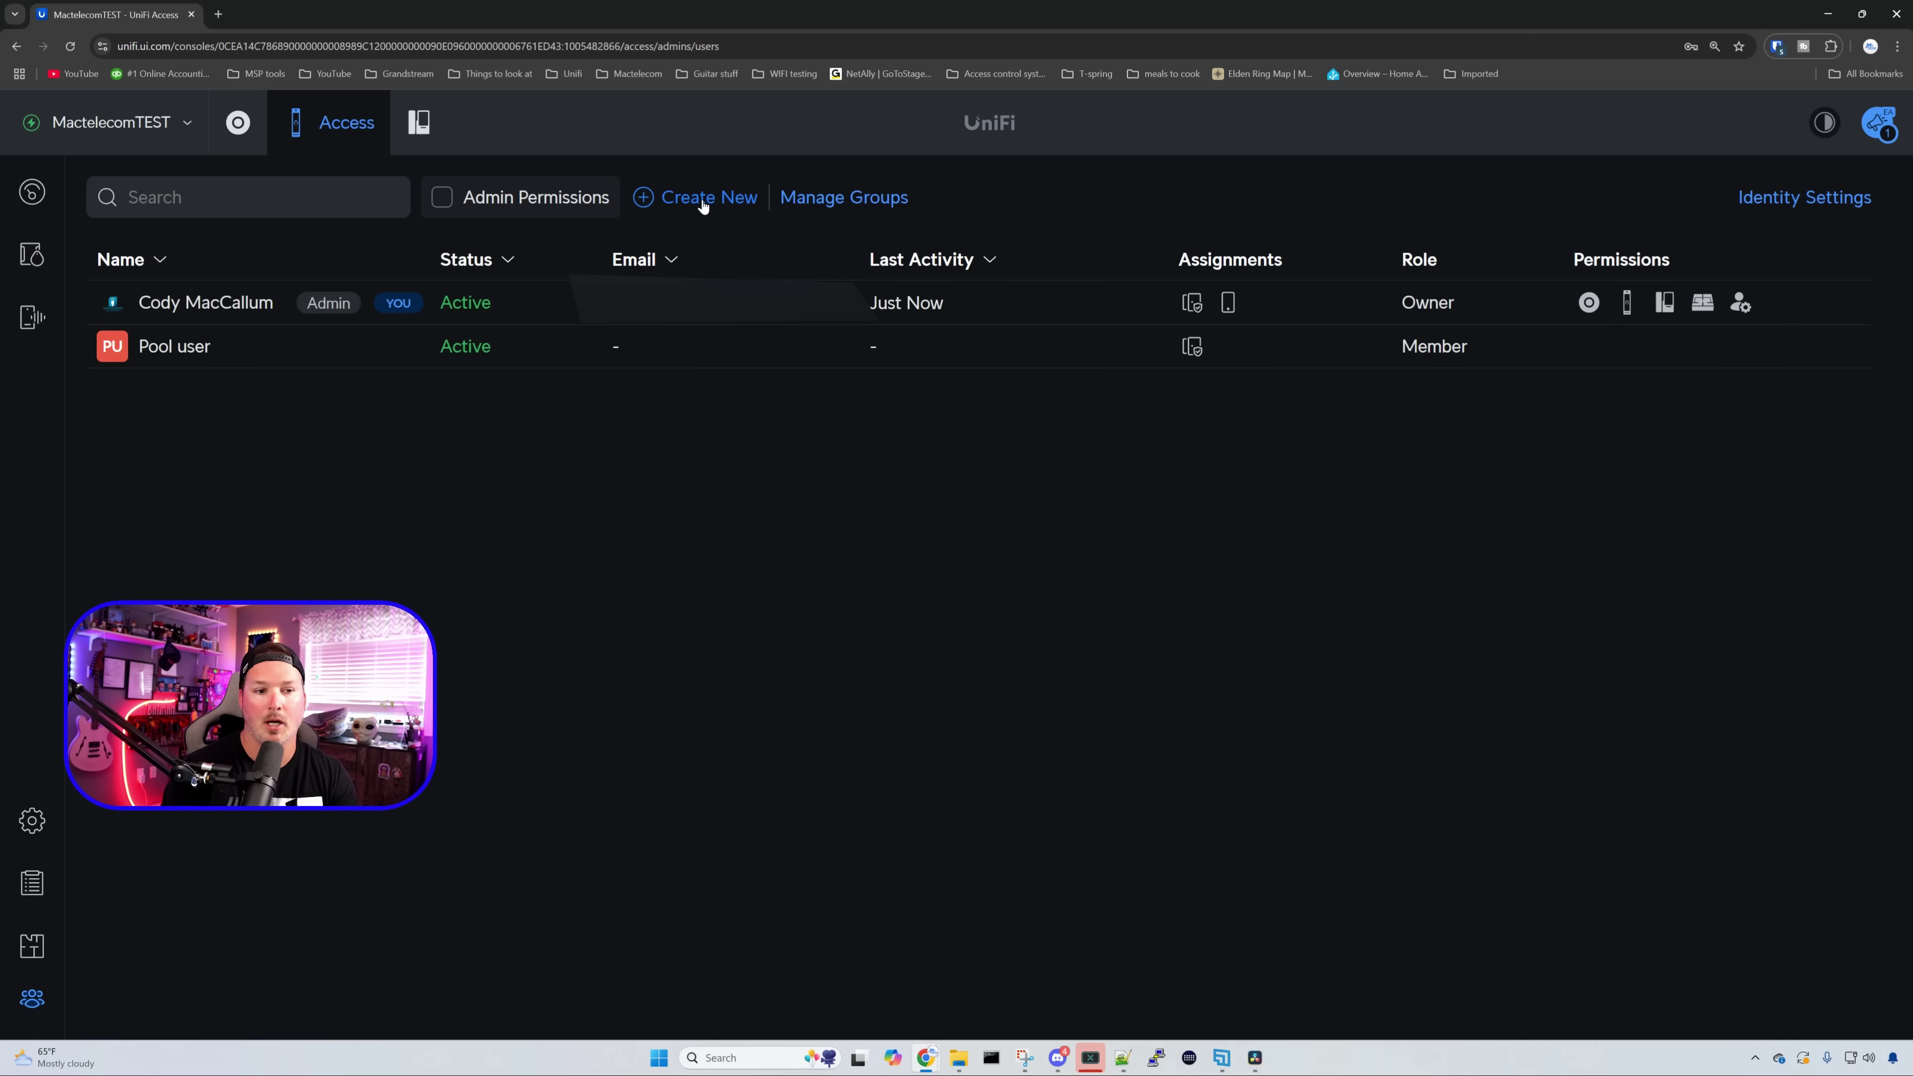
pyautogui.click(696, 197)
pyautogui.click(672, 252)
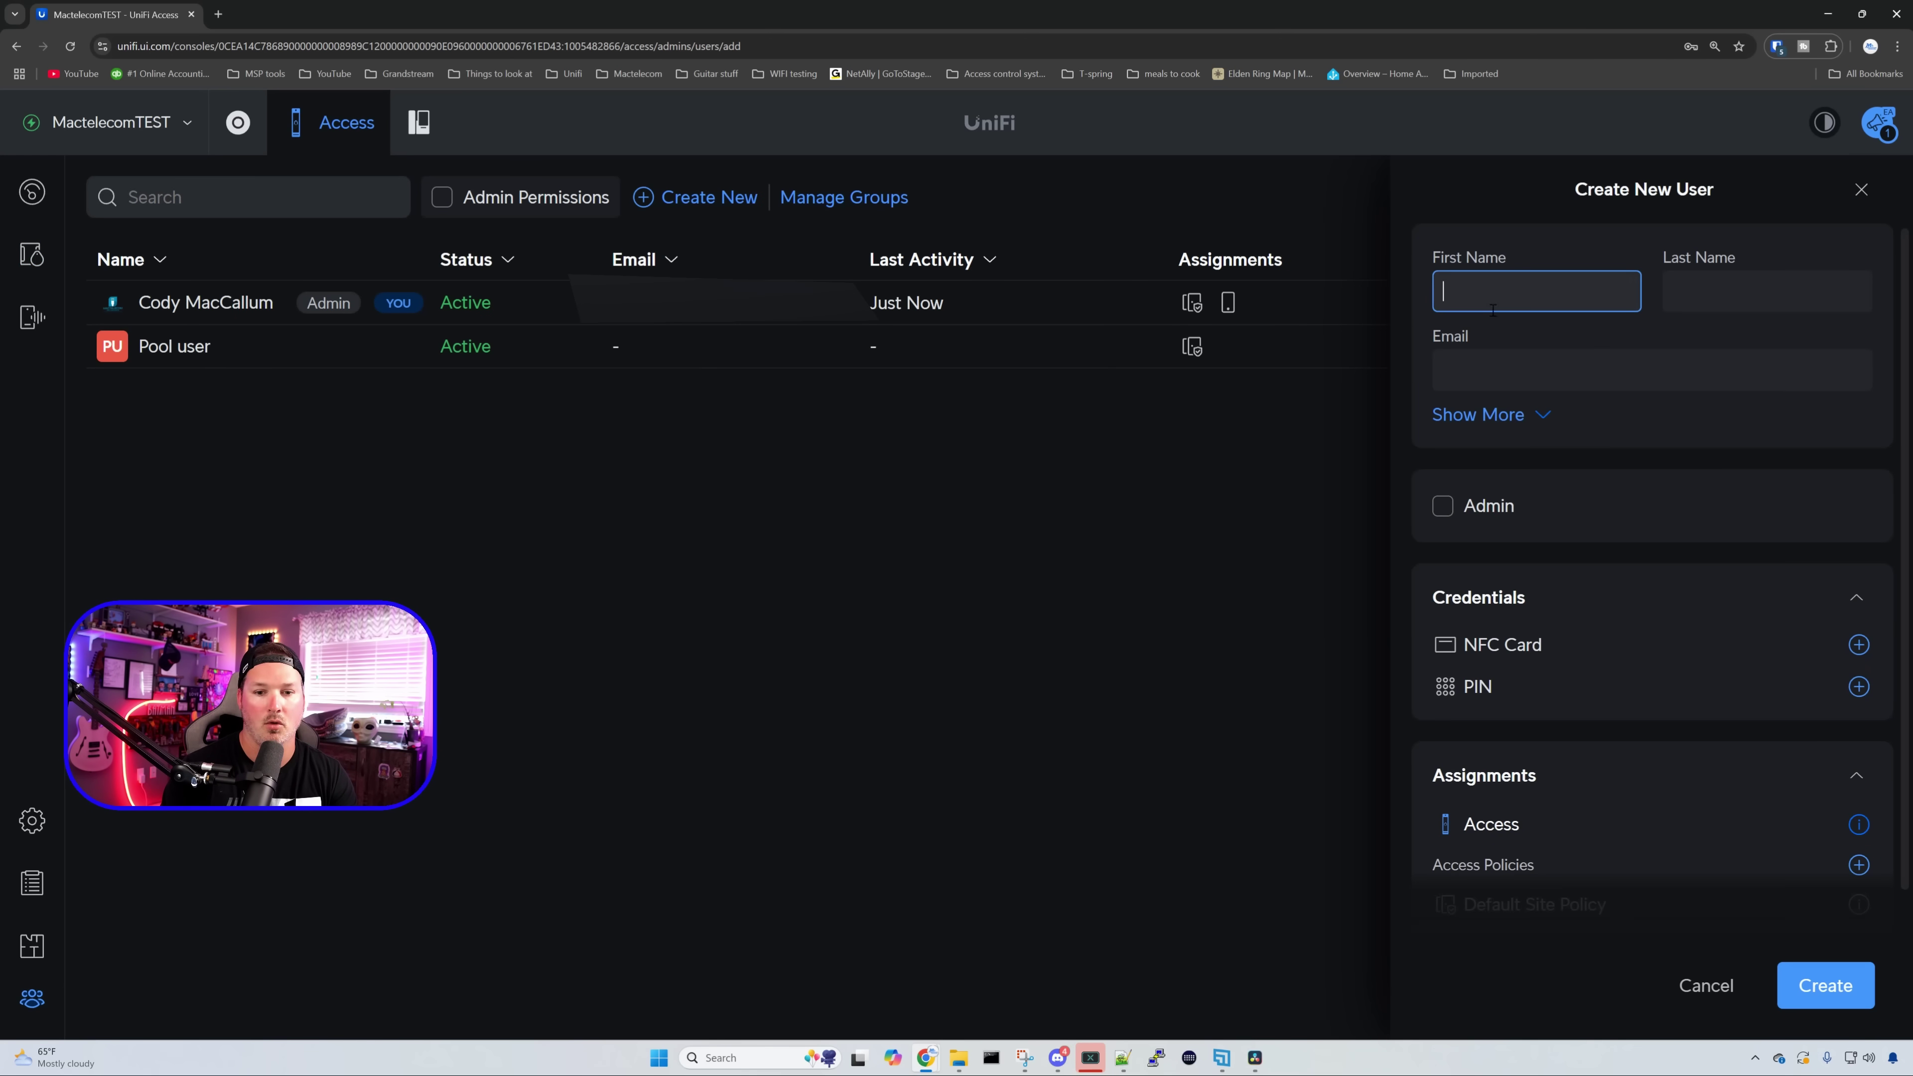
pyautogui.write('Youtube')
pyautogui.press('Tab')
pyautogui.write('Test')
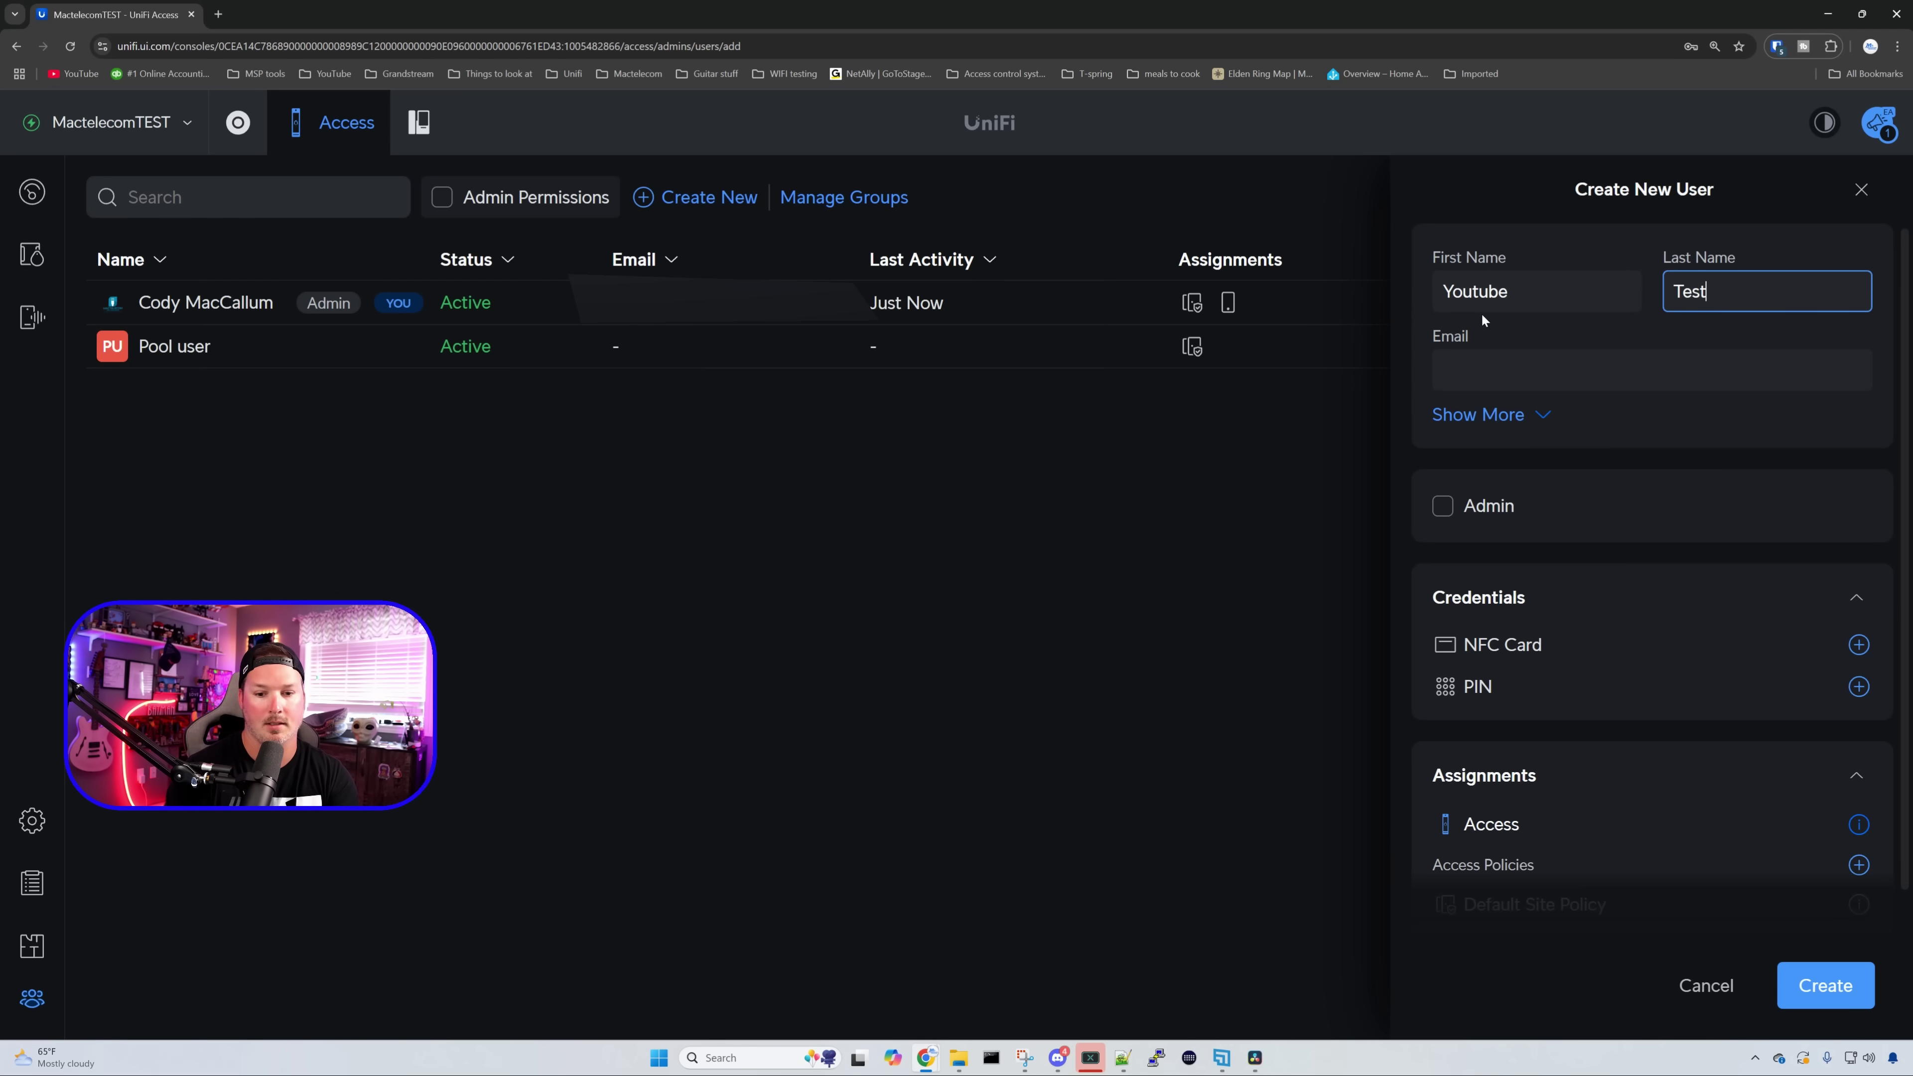
# - Give the new user a four-digit PIN credential
pyautogui.scroll(-1, 1550, 516)
pyautogui.scroll(-2, 1551, 515)
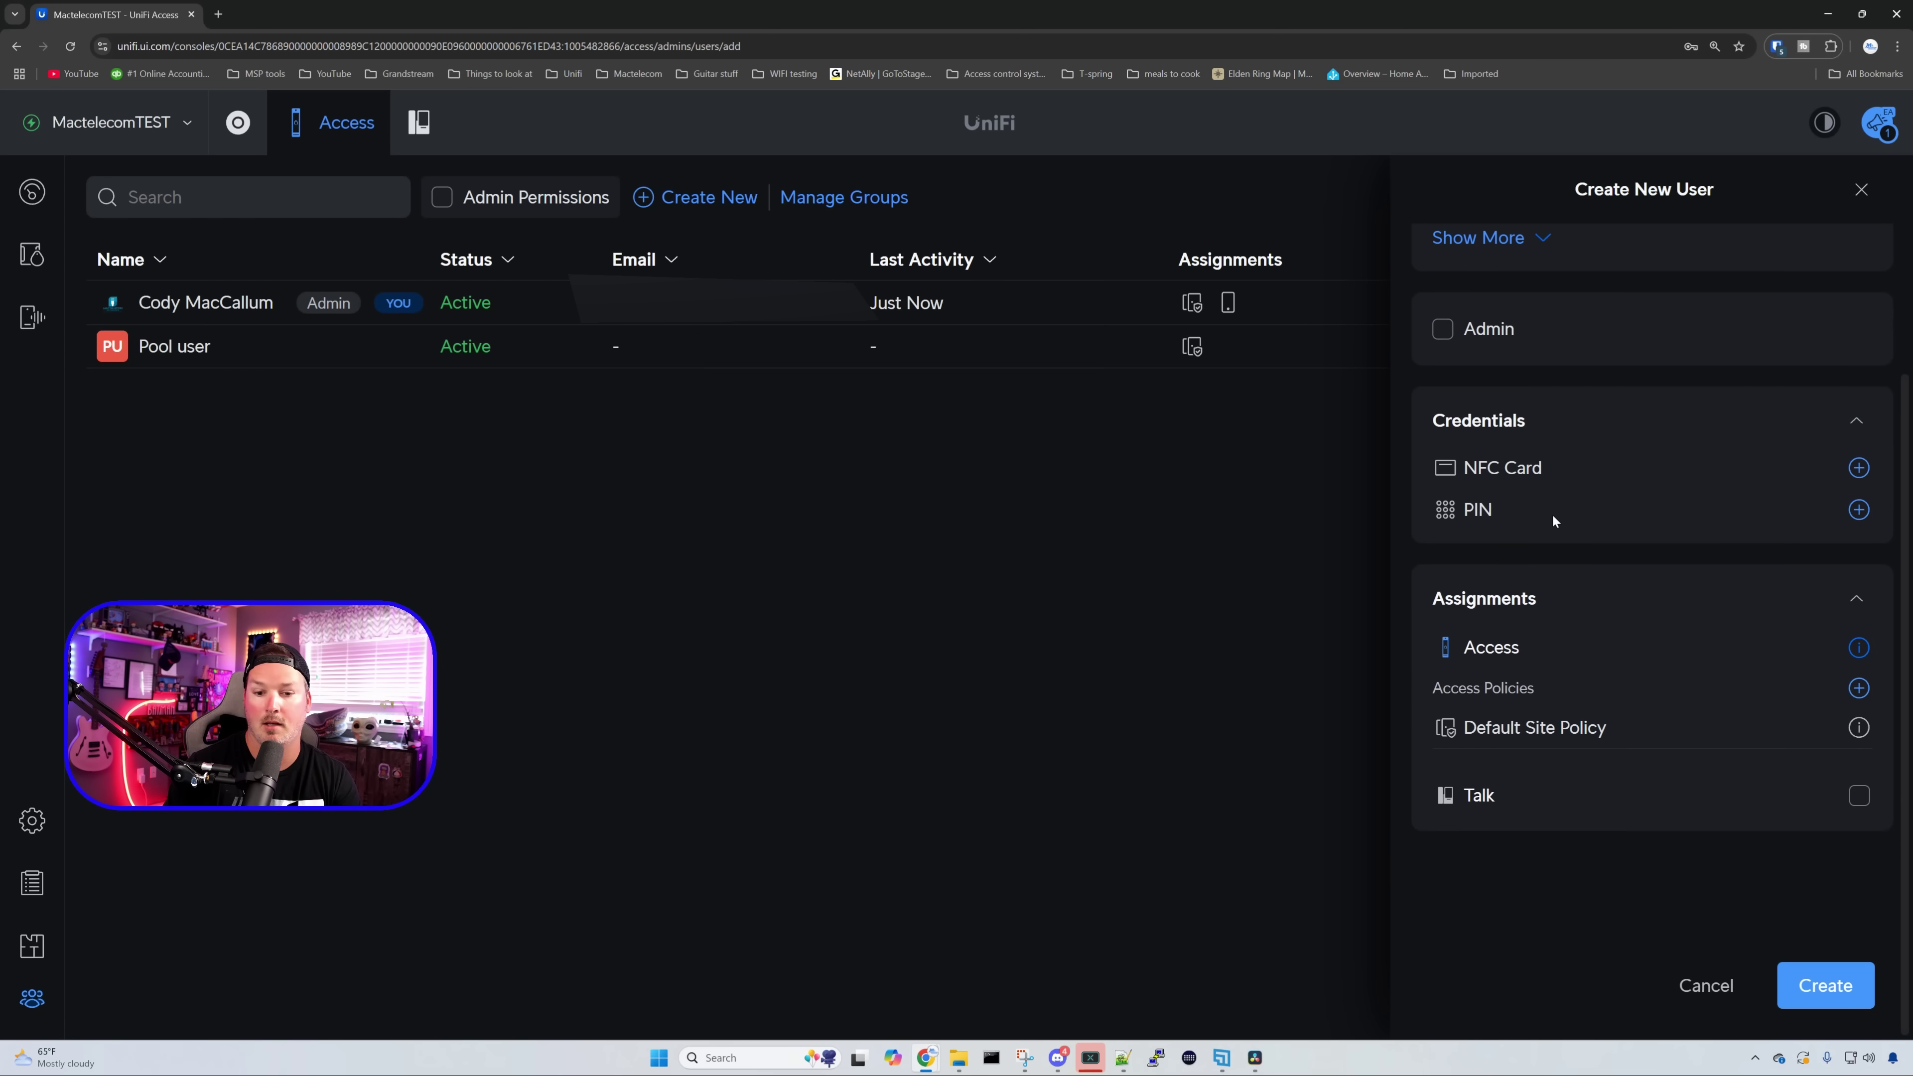
pyautogui.click(1858, 510)
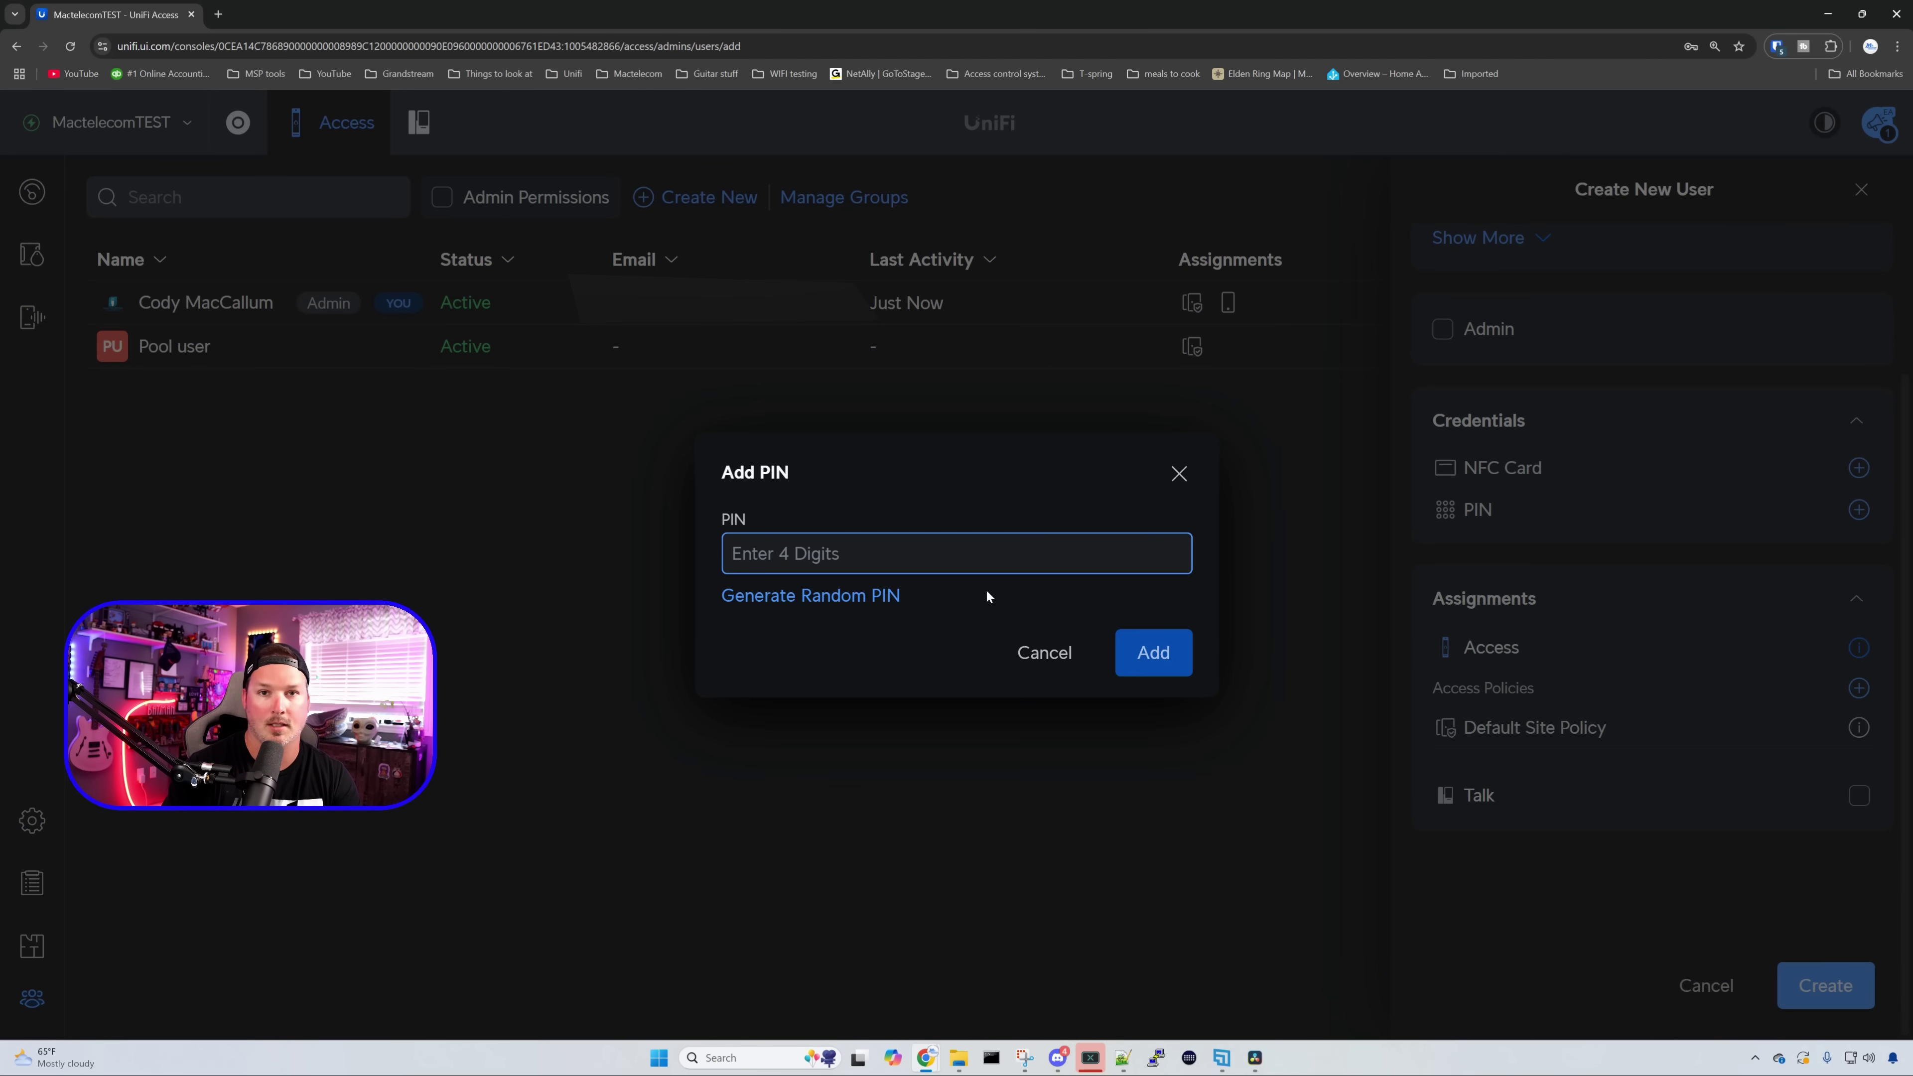
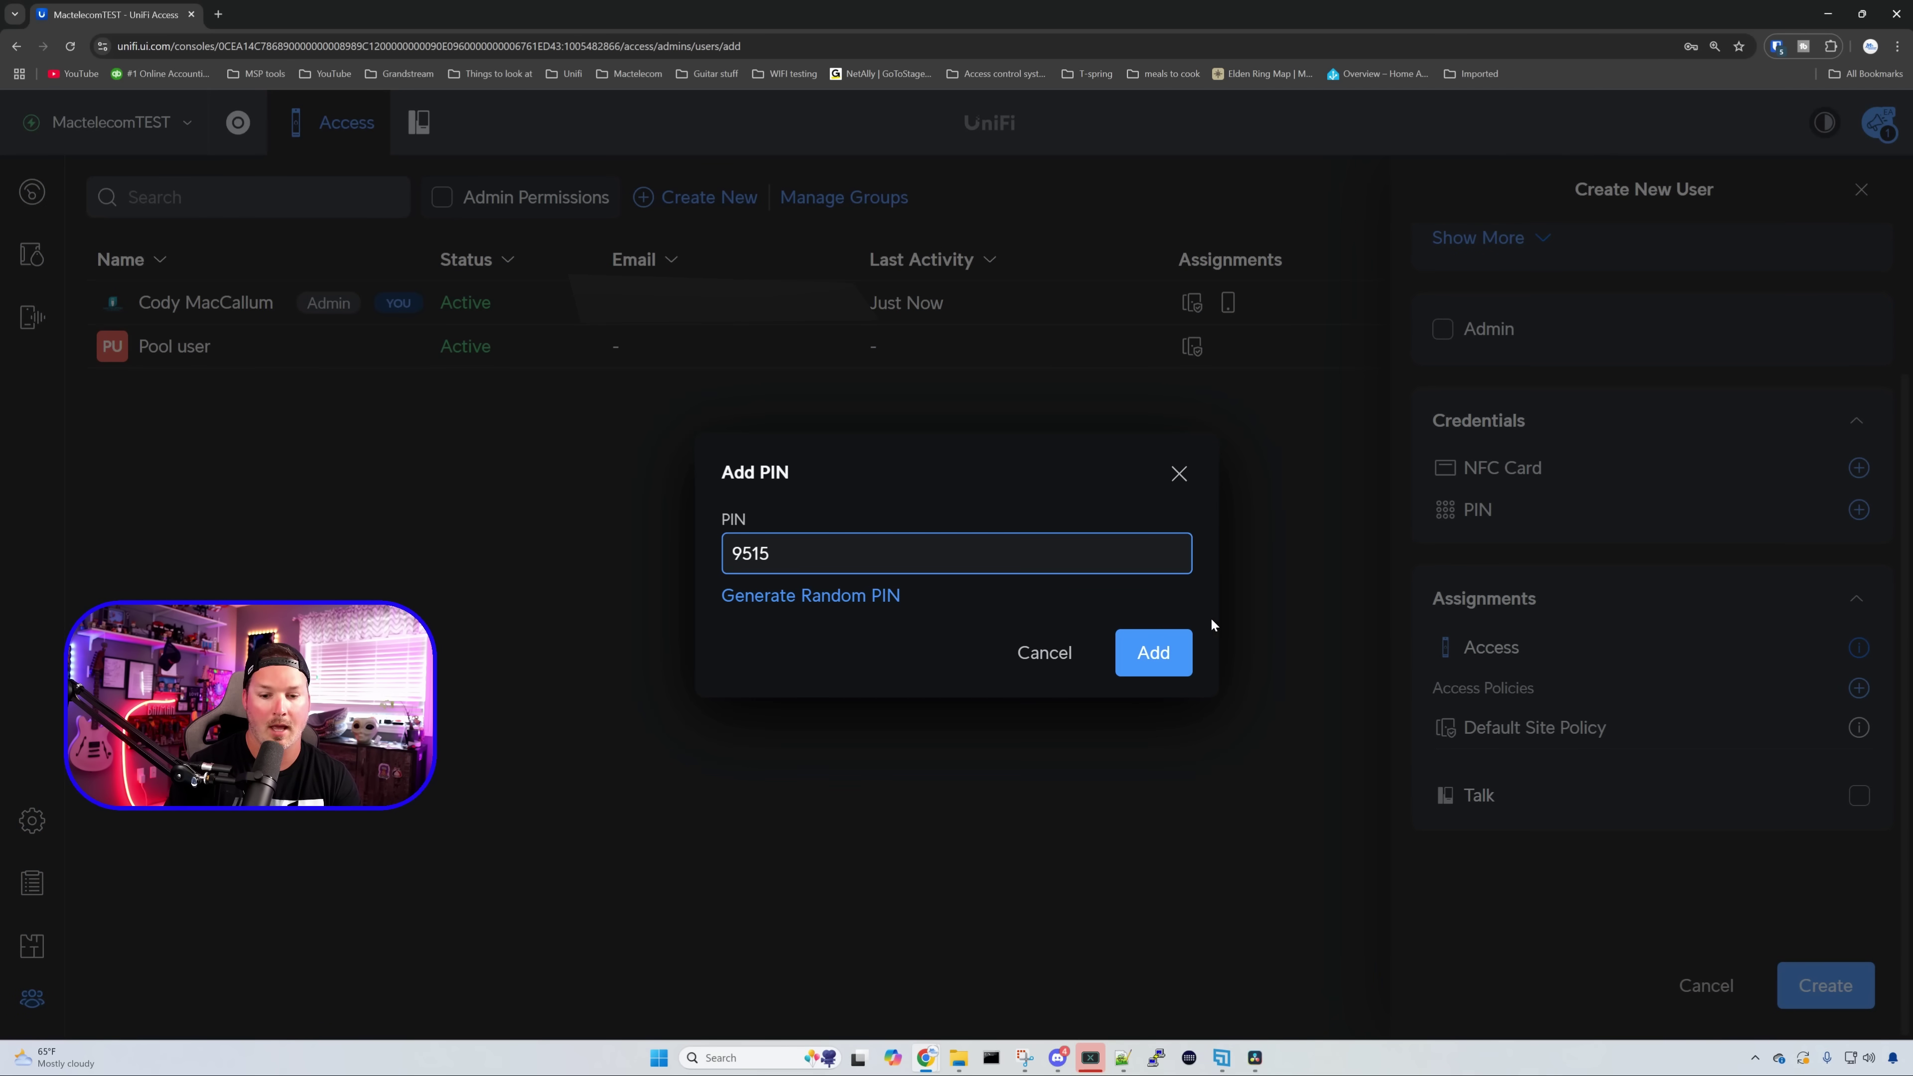
pyautogui.click(1181, 639)
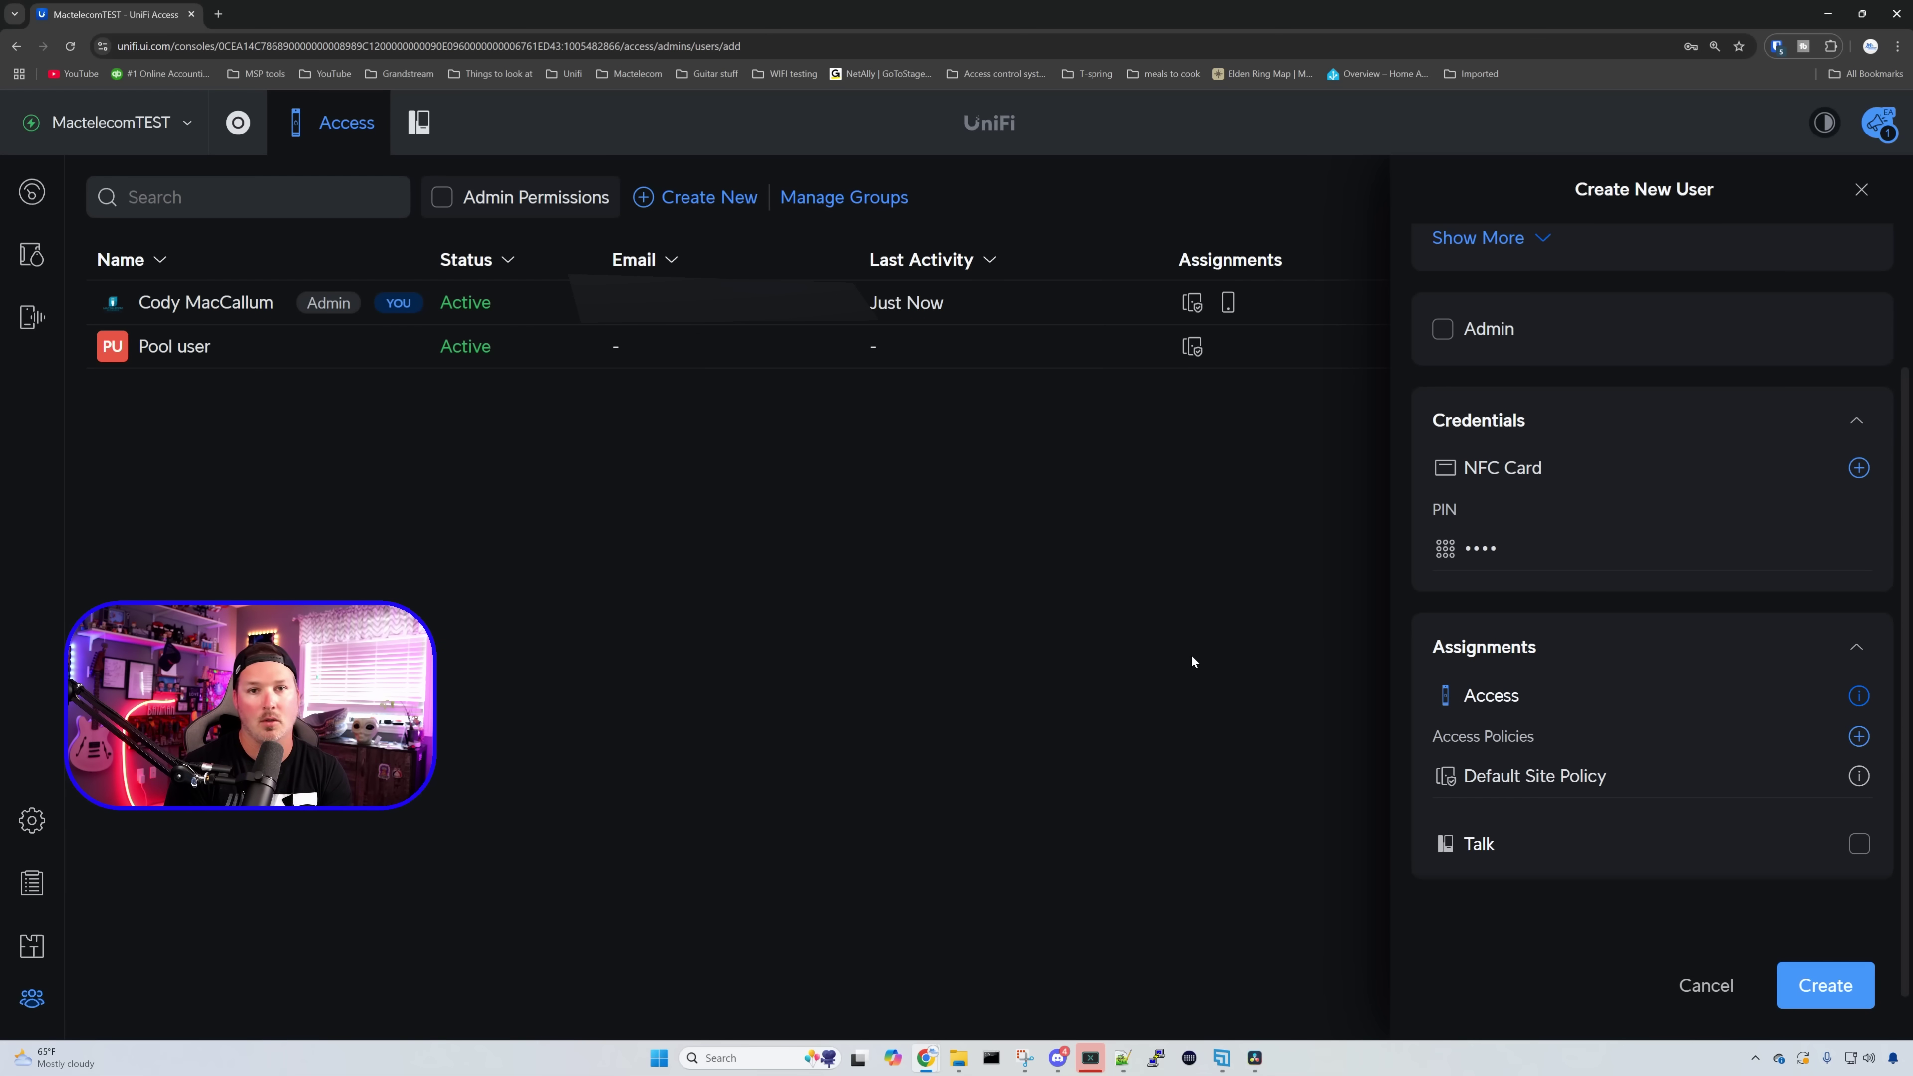
# - Register a UA Pocket NFC card at the Gate - Entry reader and assign it to the user
pyautogui.click(1858, 467)
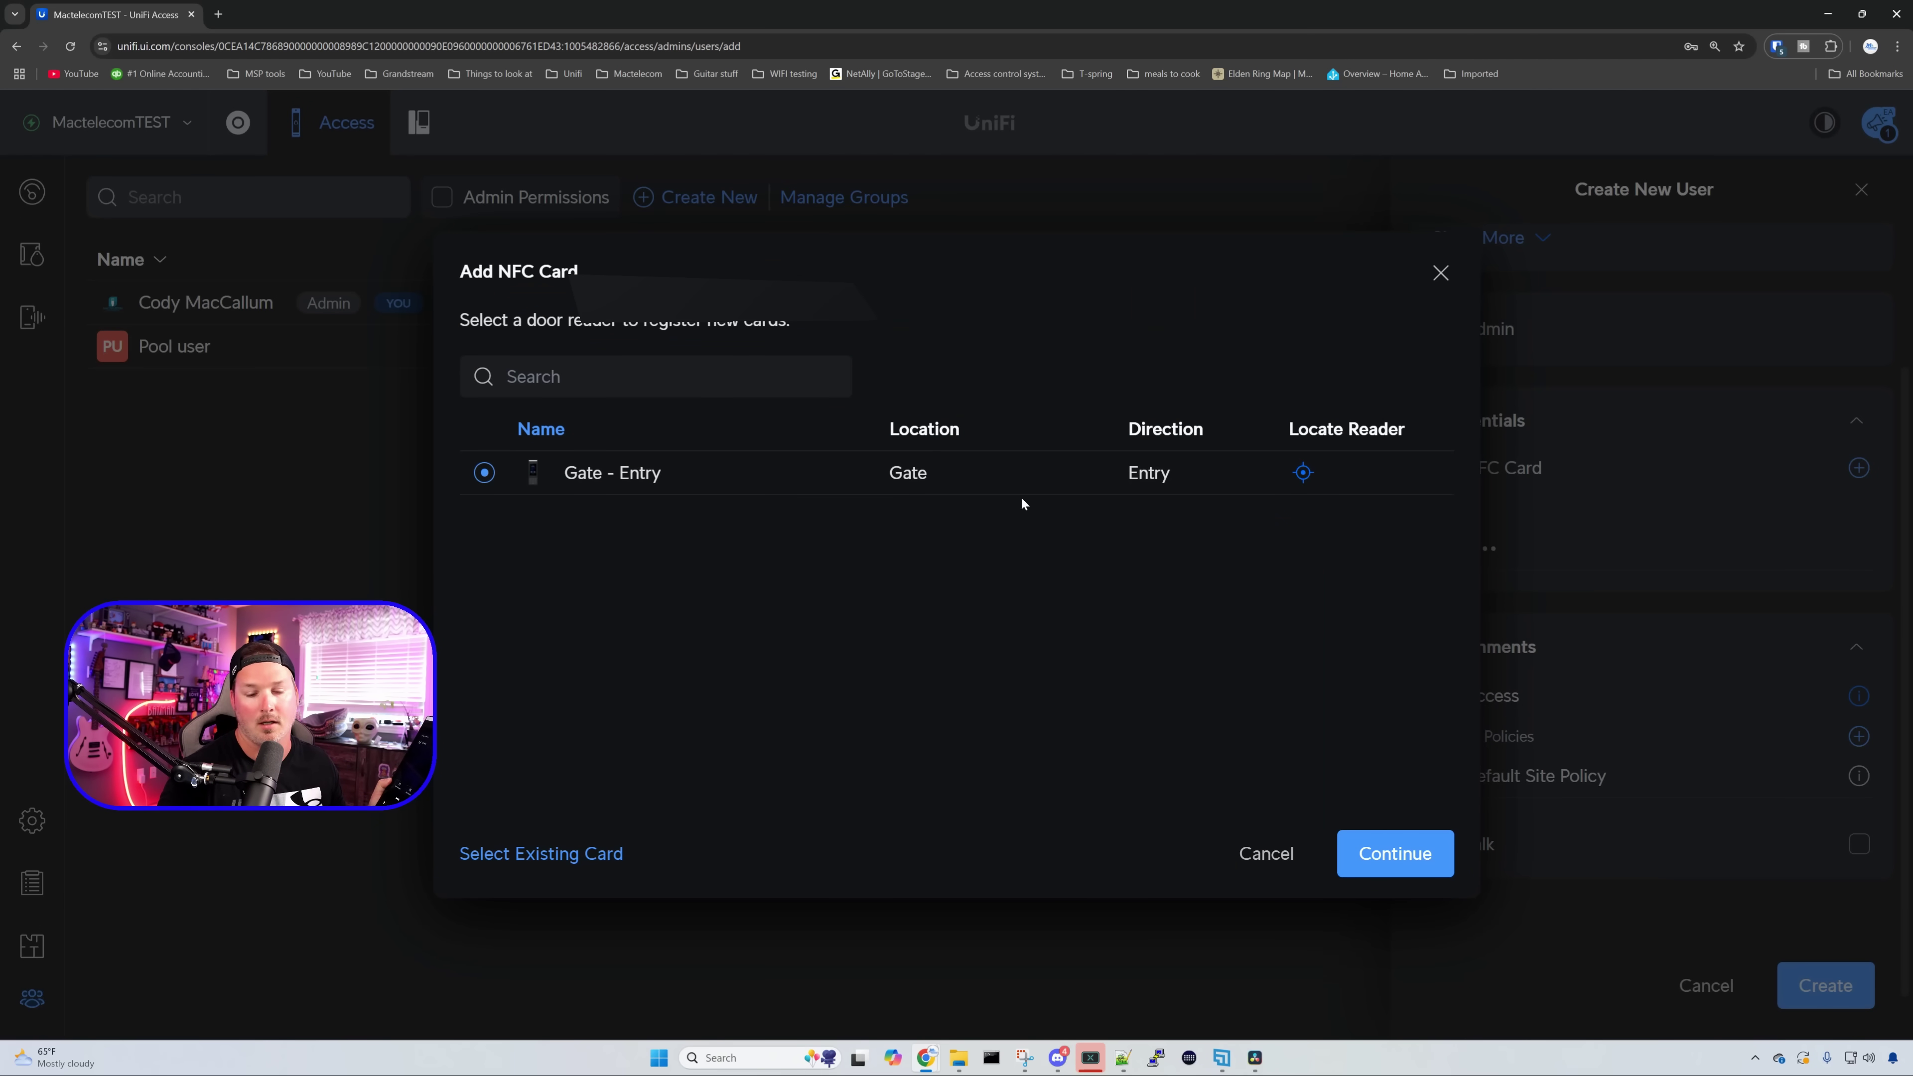
pyautogui.click(1451, 852)
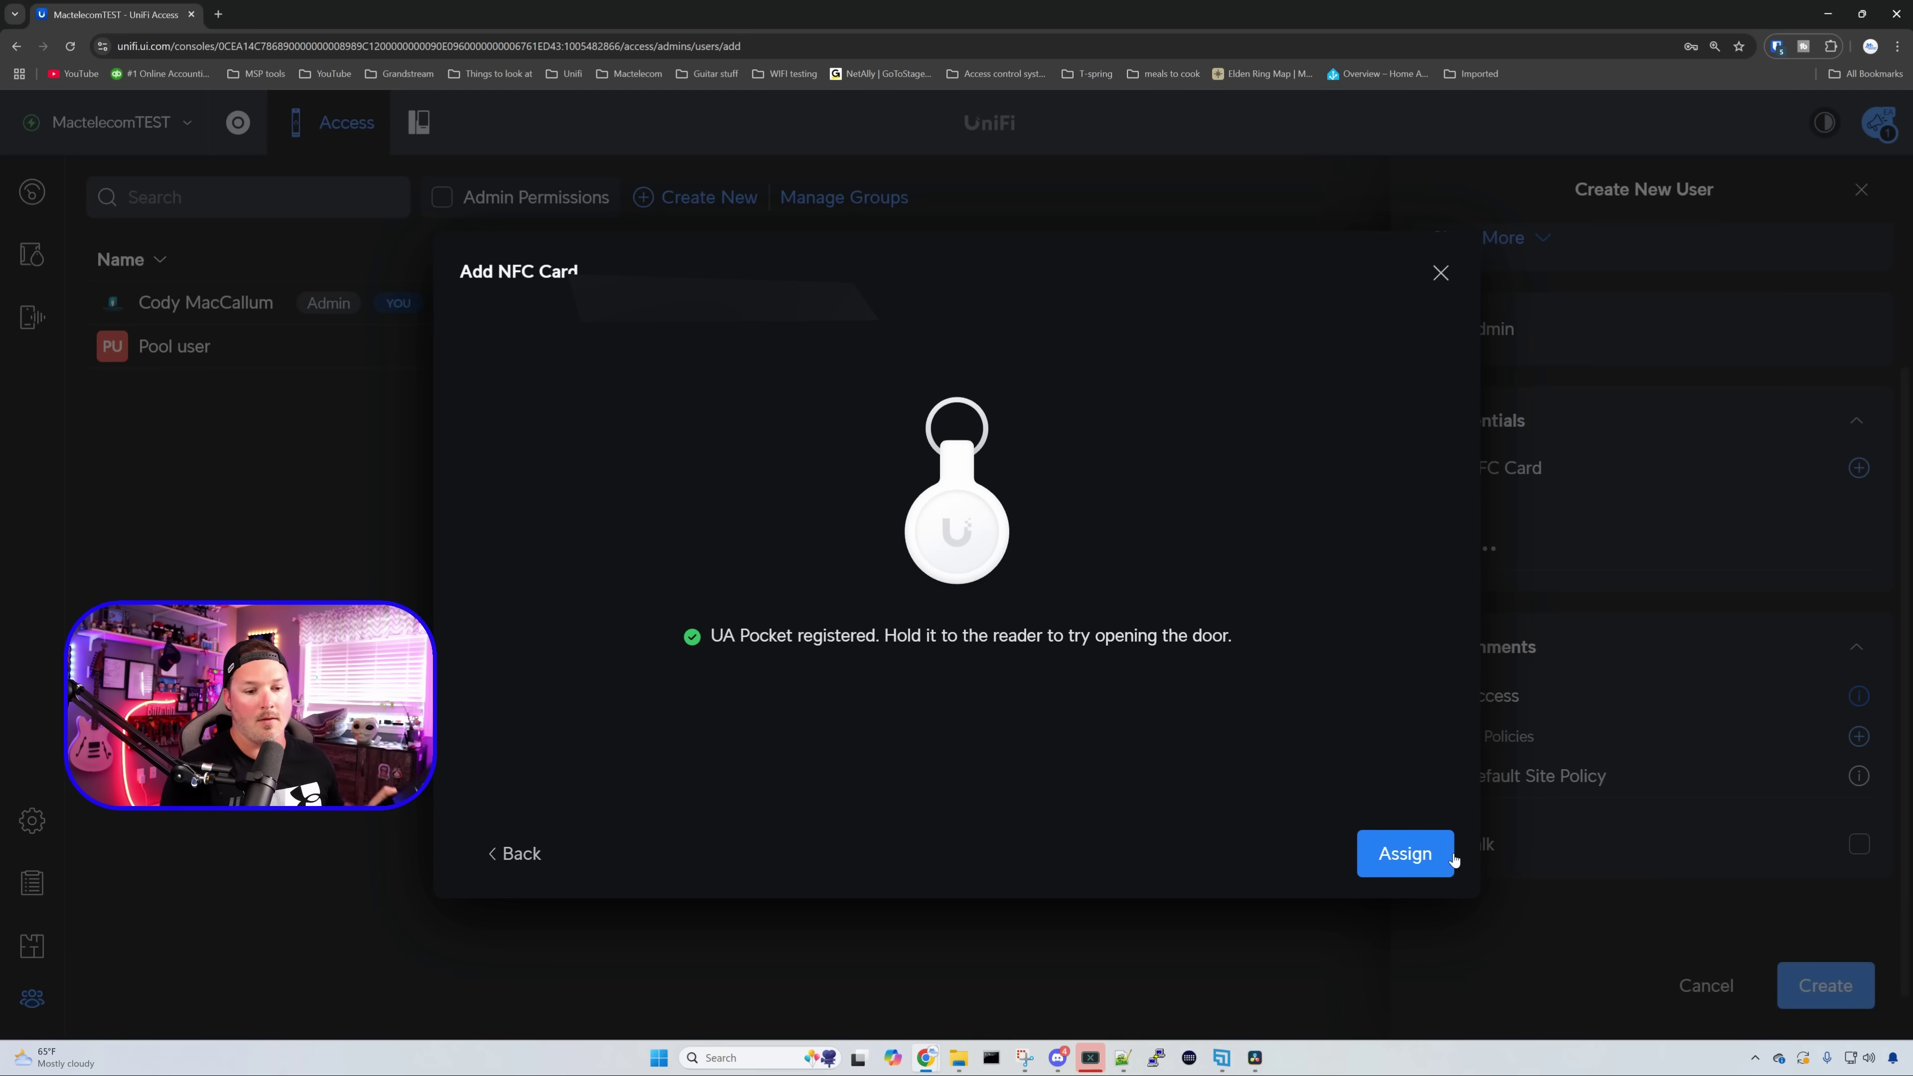
pyautogui.click(1434, 851)
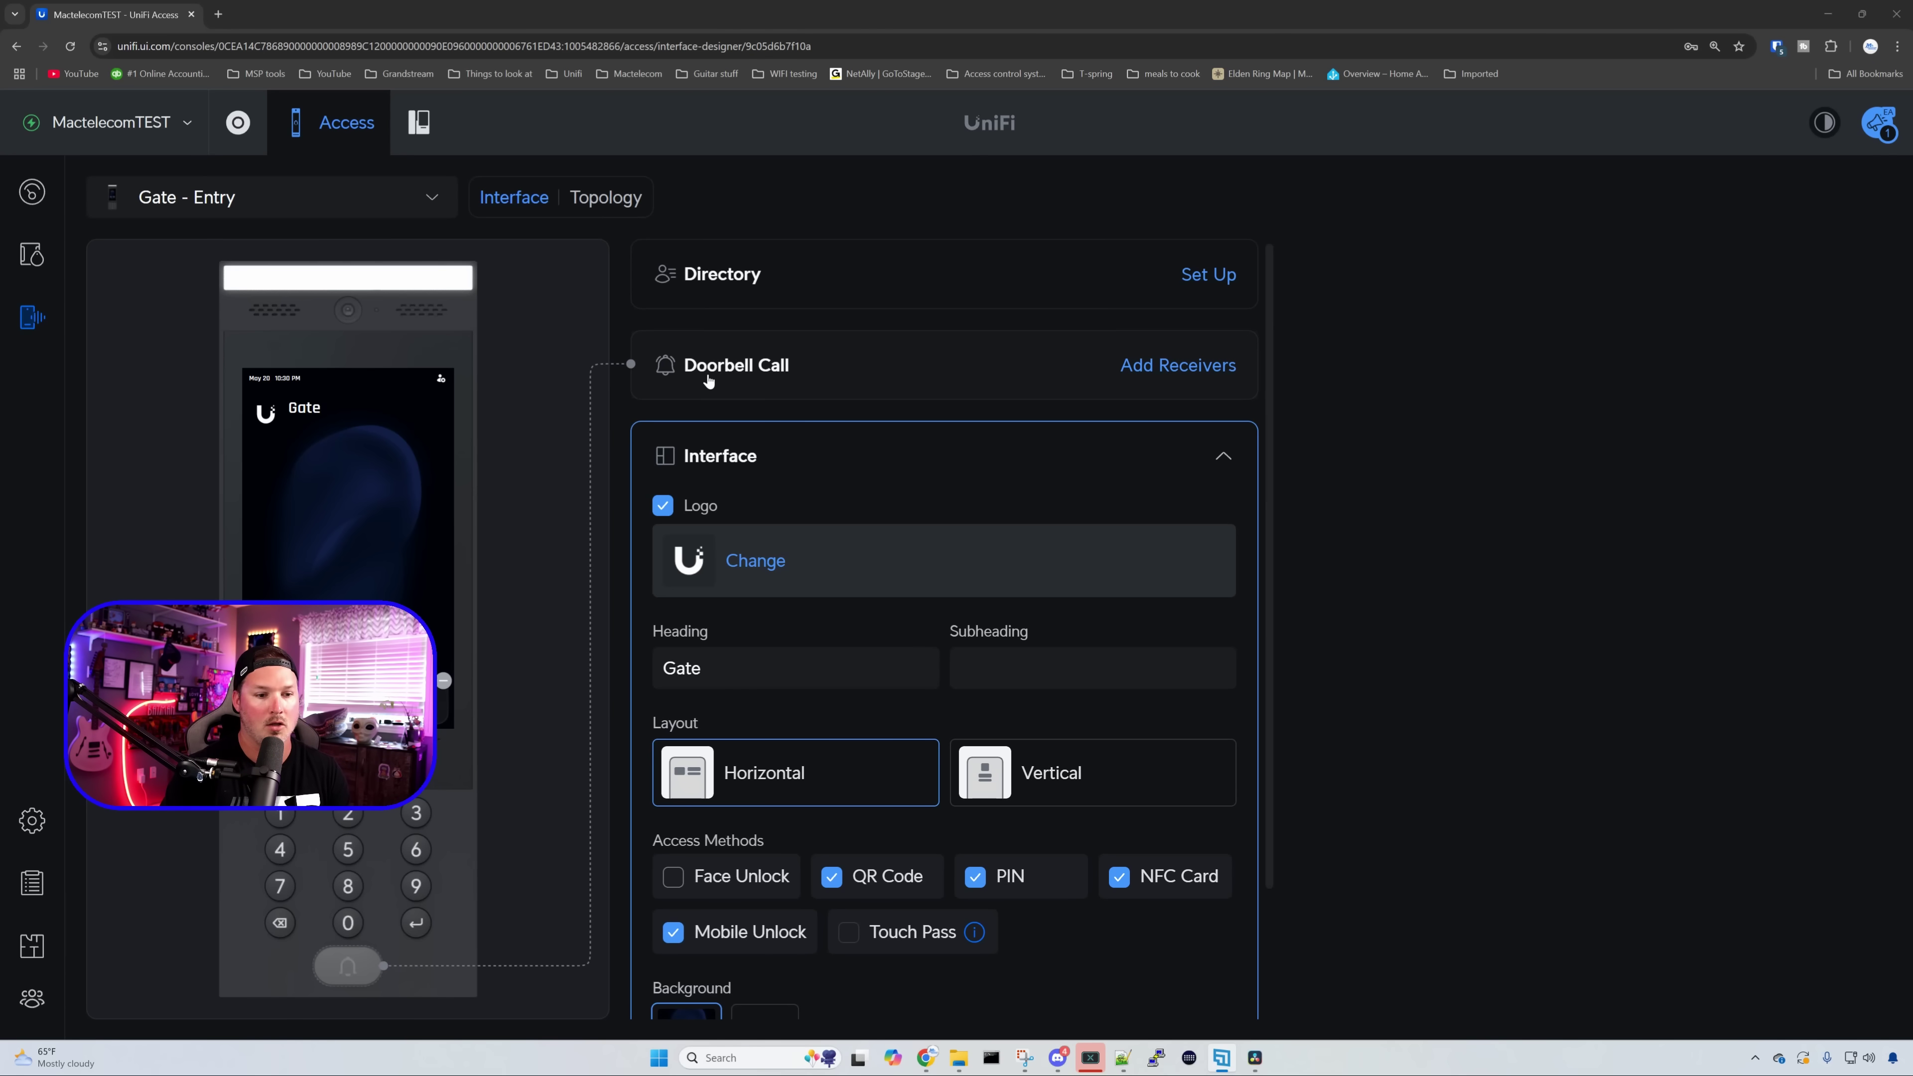
# - Add a phone number as a Gate - Entry doorbell call receiver
pyautogui.click(1146, 369)
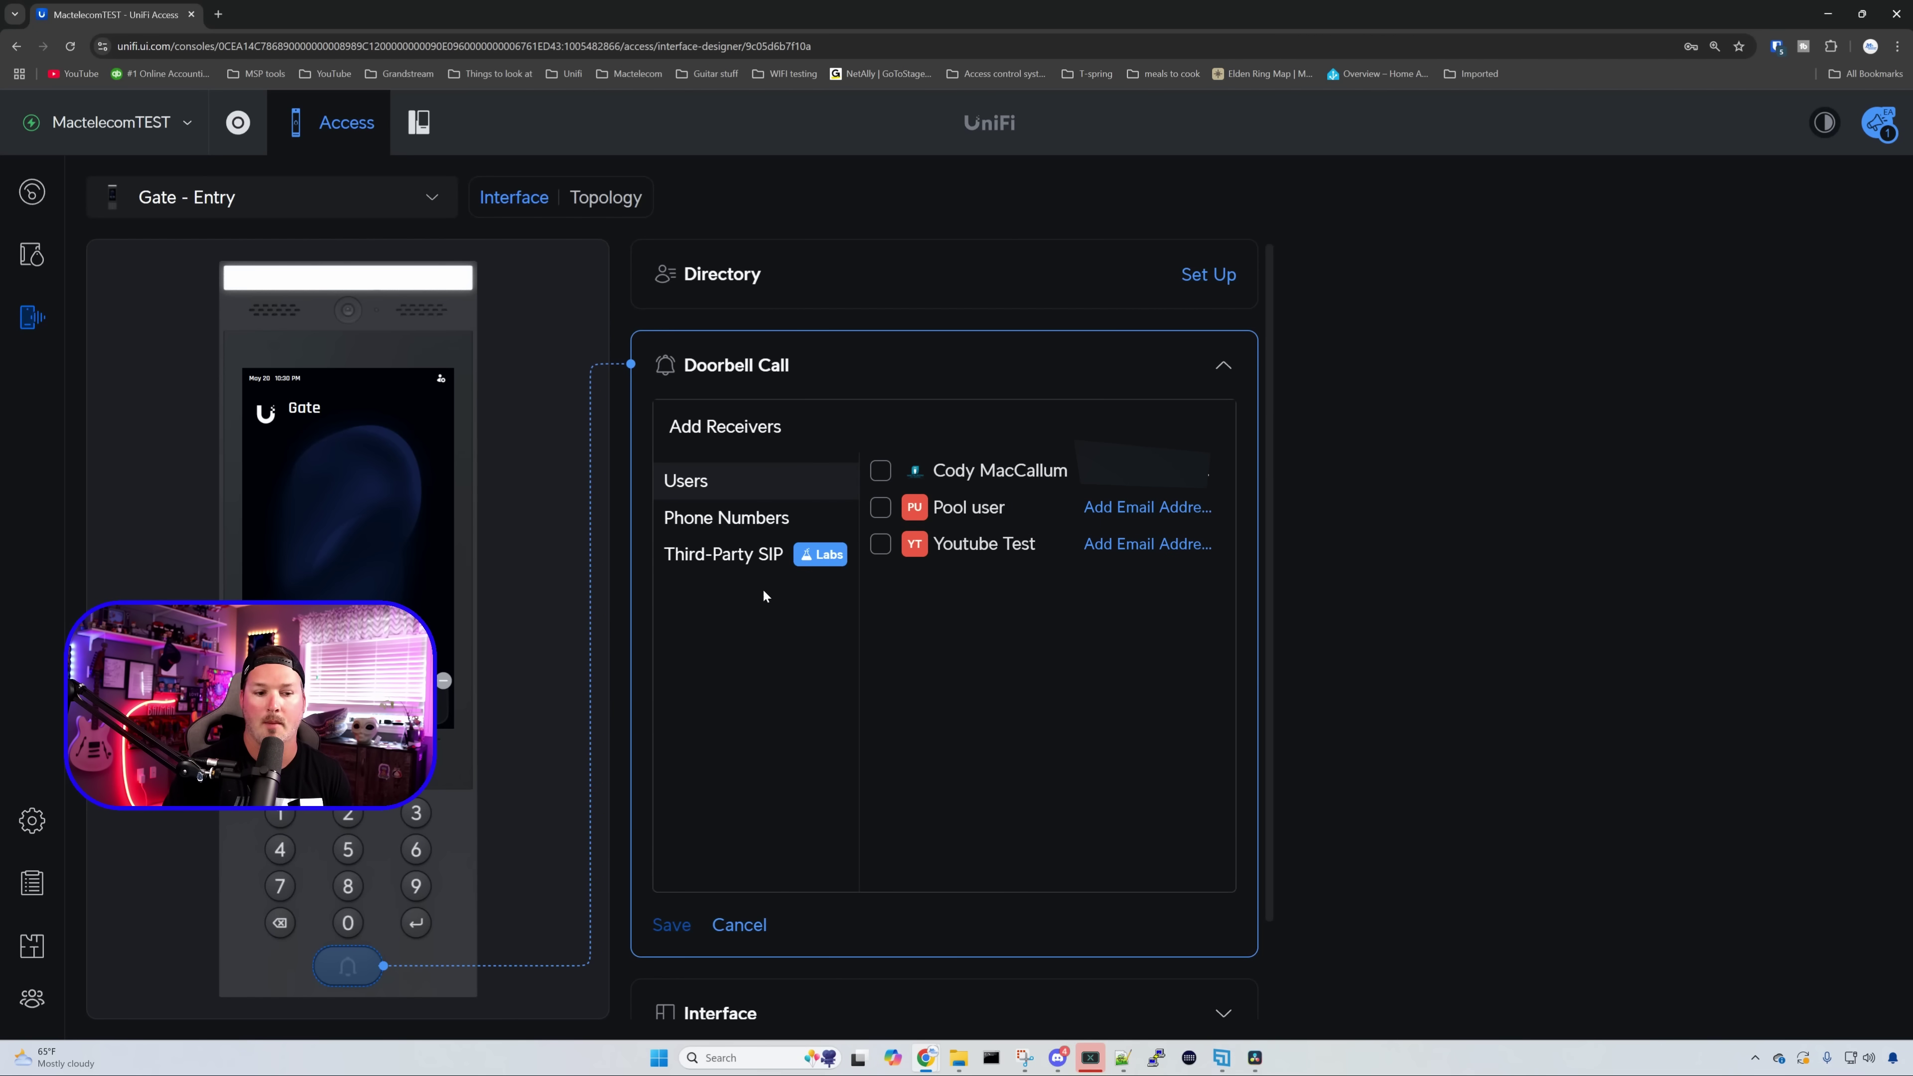
pyautogui.click(768, 519)
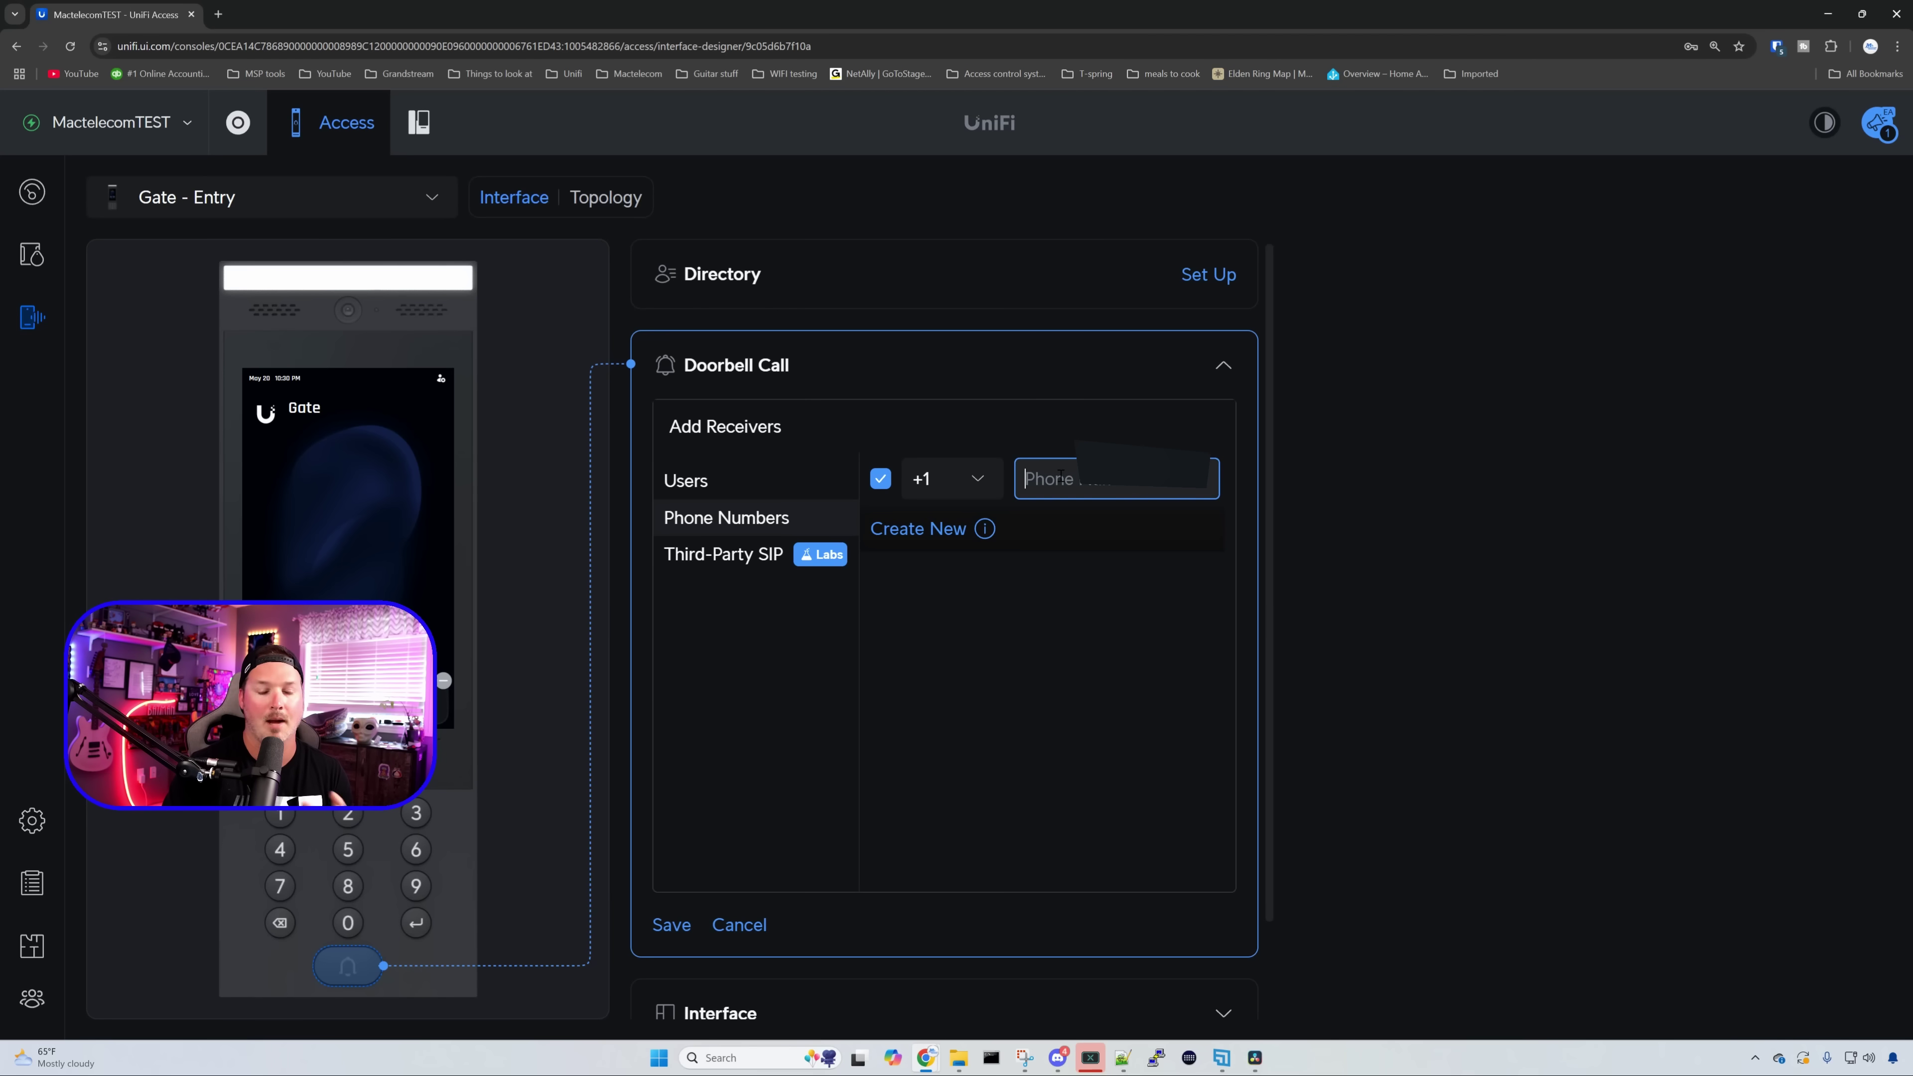
pyautogui.write('70')
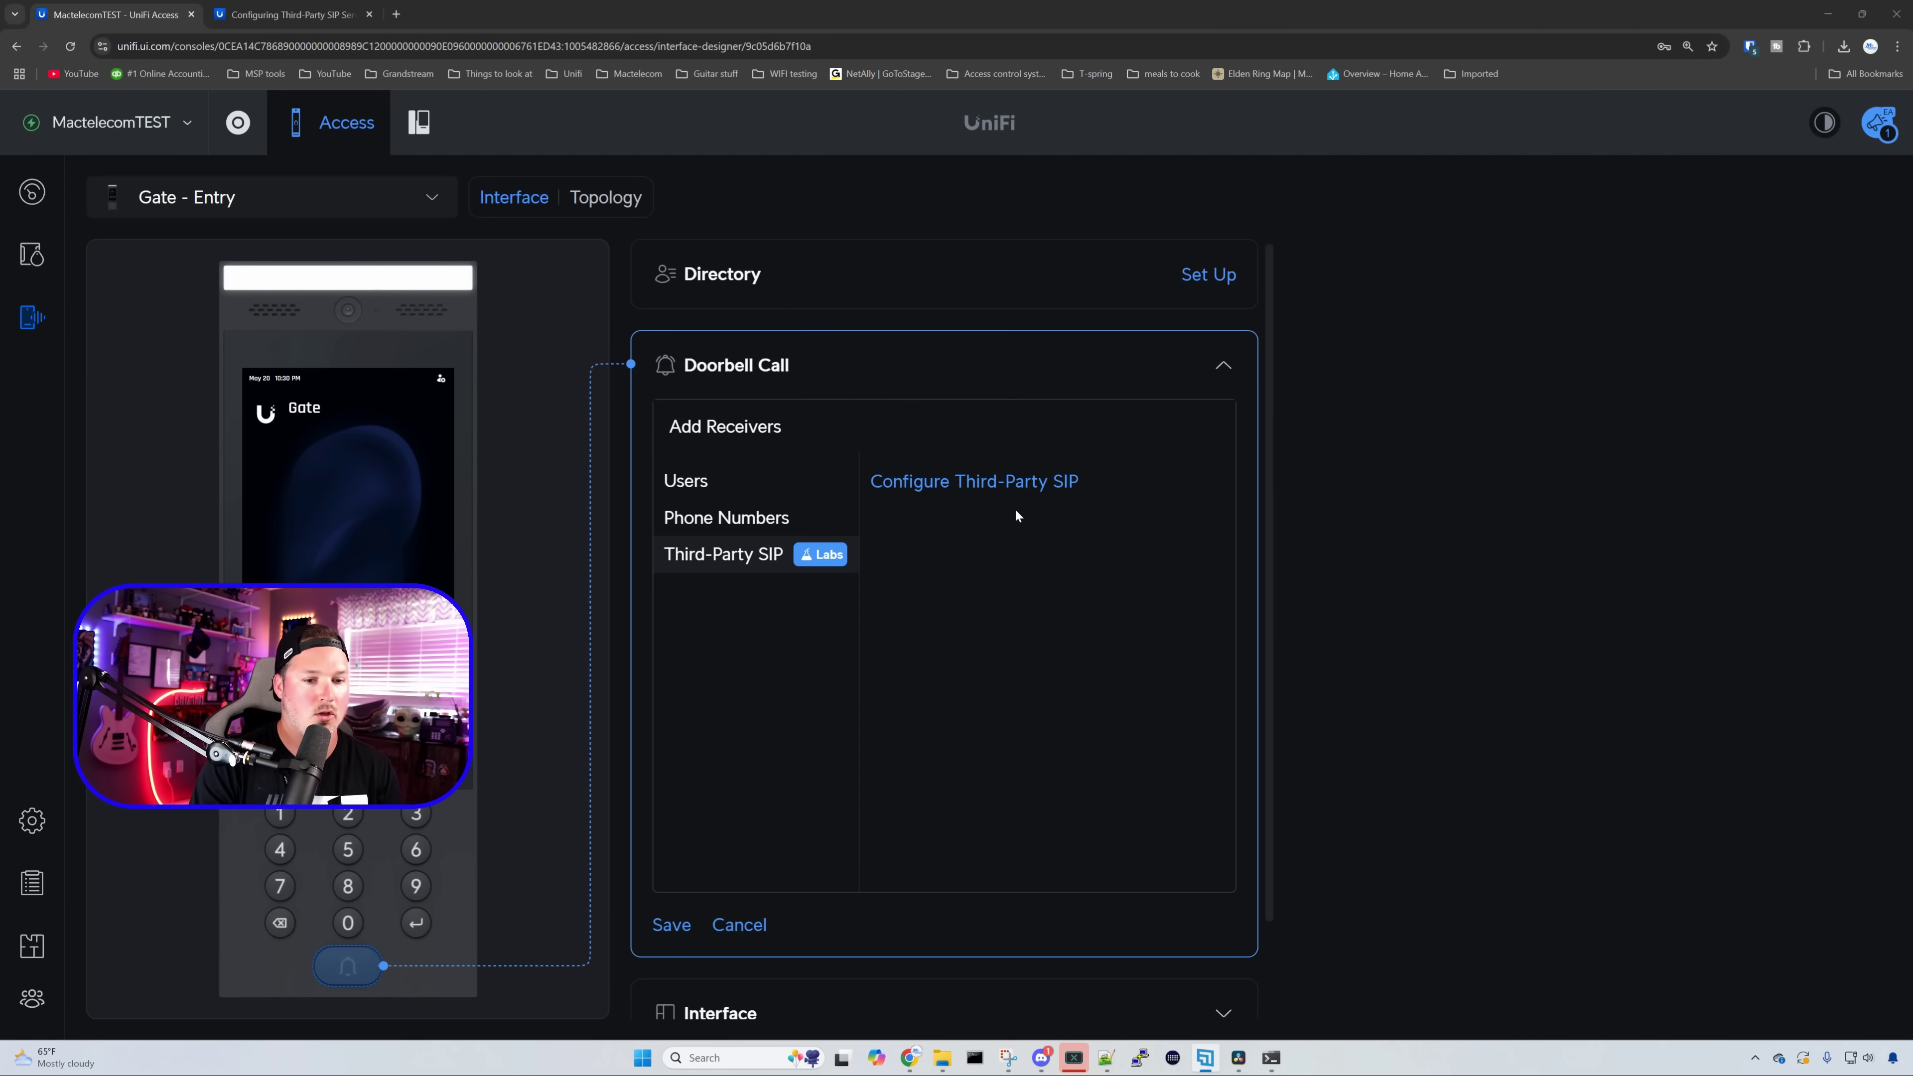
# - Open the Configure Third-Party SIP dialog and scroll to its help link
pyautogui.click(1023, 487)
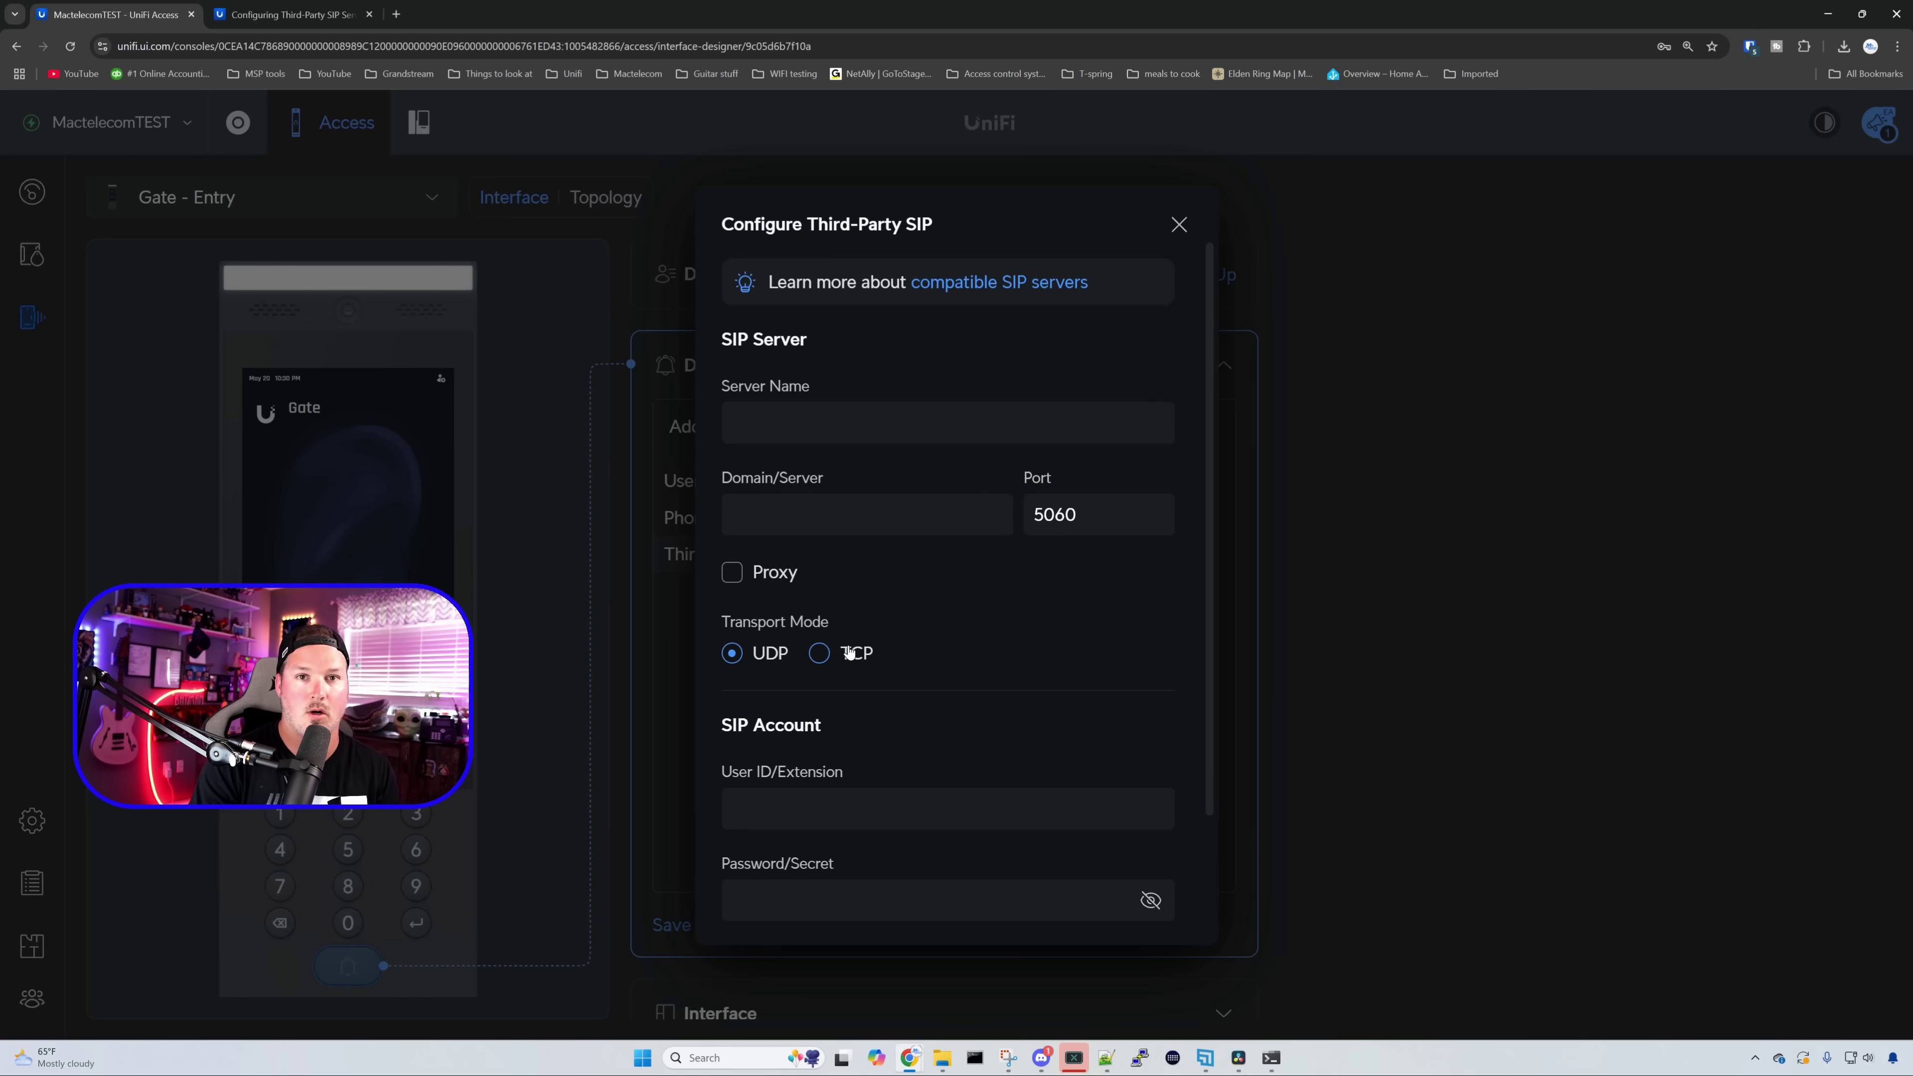
pyautogui.scroll(-1, 850, 652)
pyautogui.scroll(-1, 851, 651)
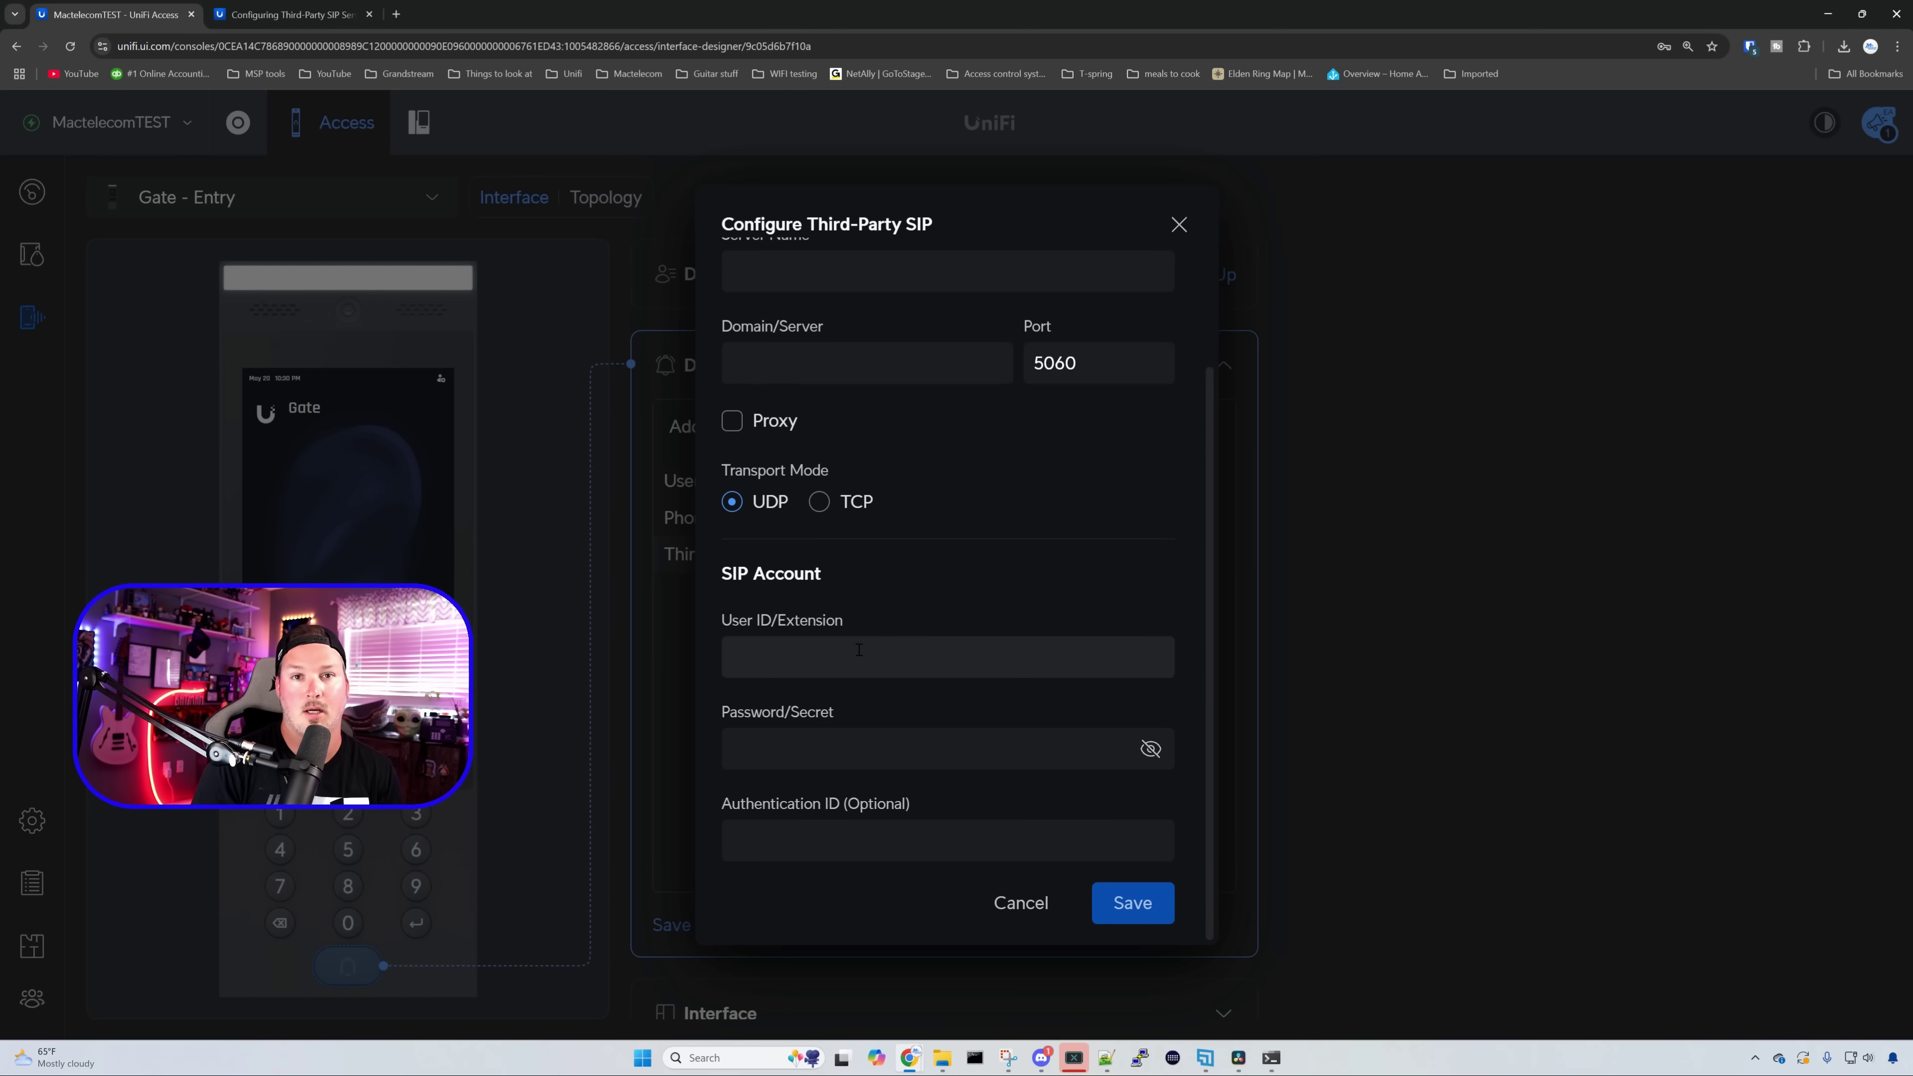
# - Look over the third-party SIP server help article, then close its tab
pyautogui.click(286, 15)
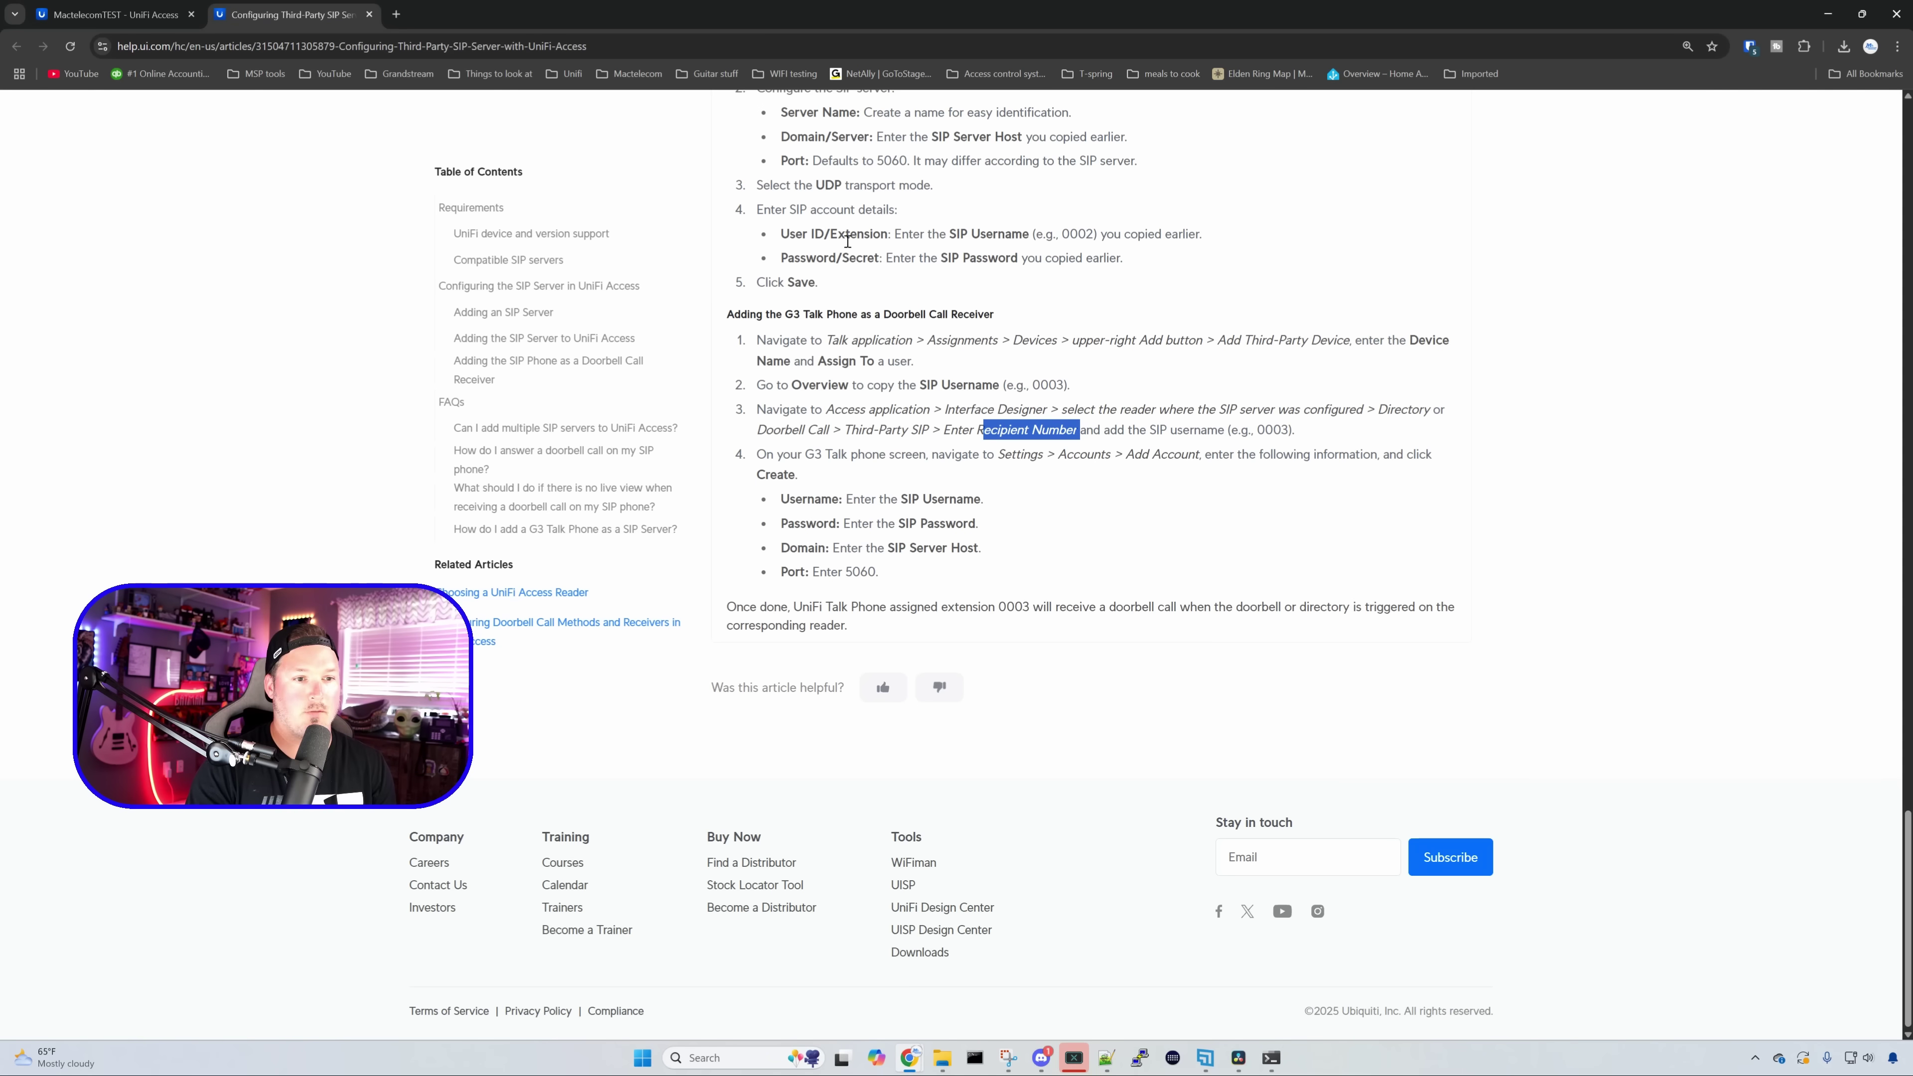
pyautogui.scroll(12, 985, 346)
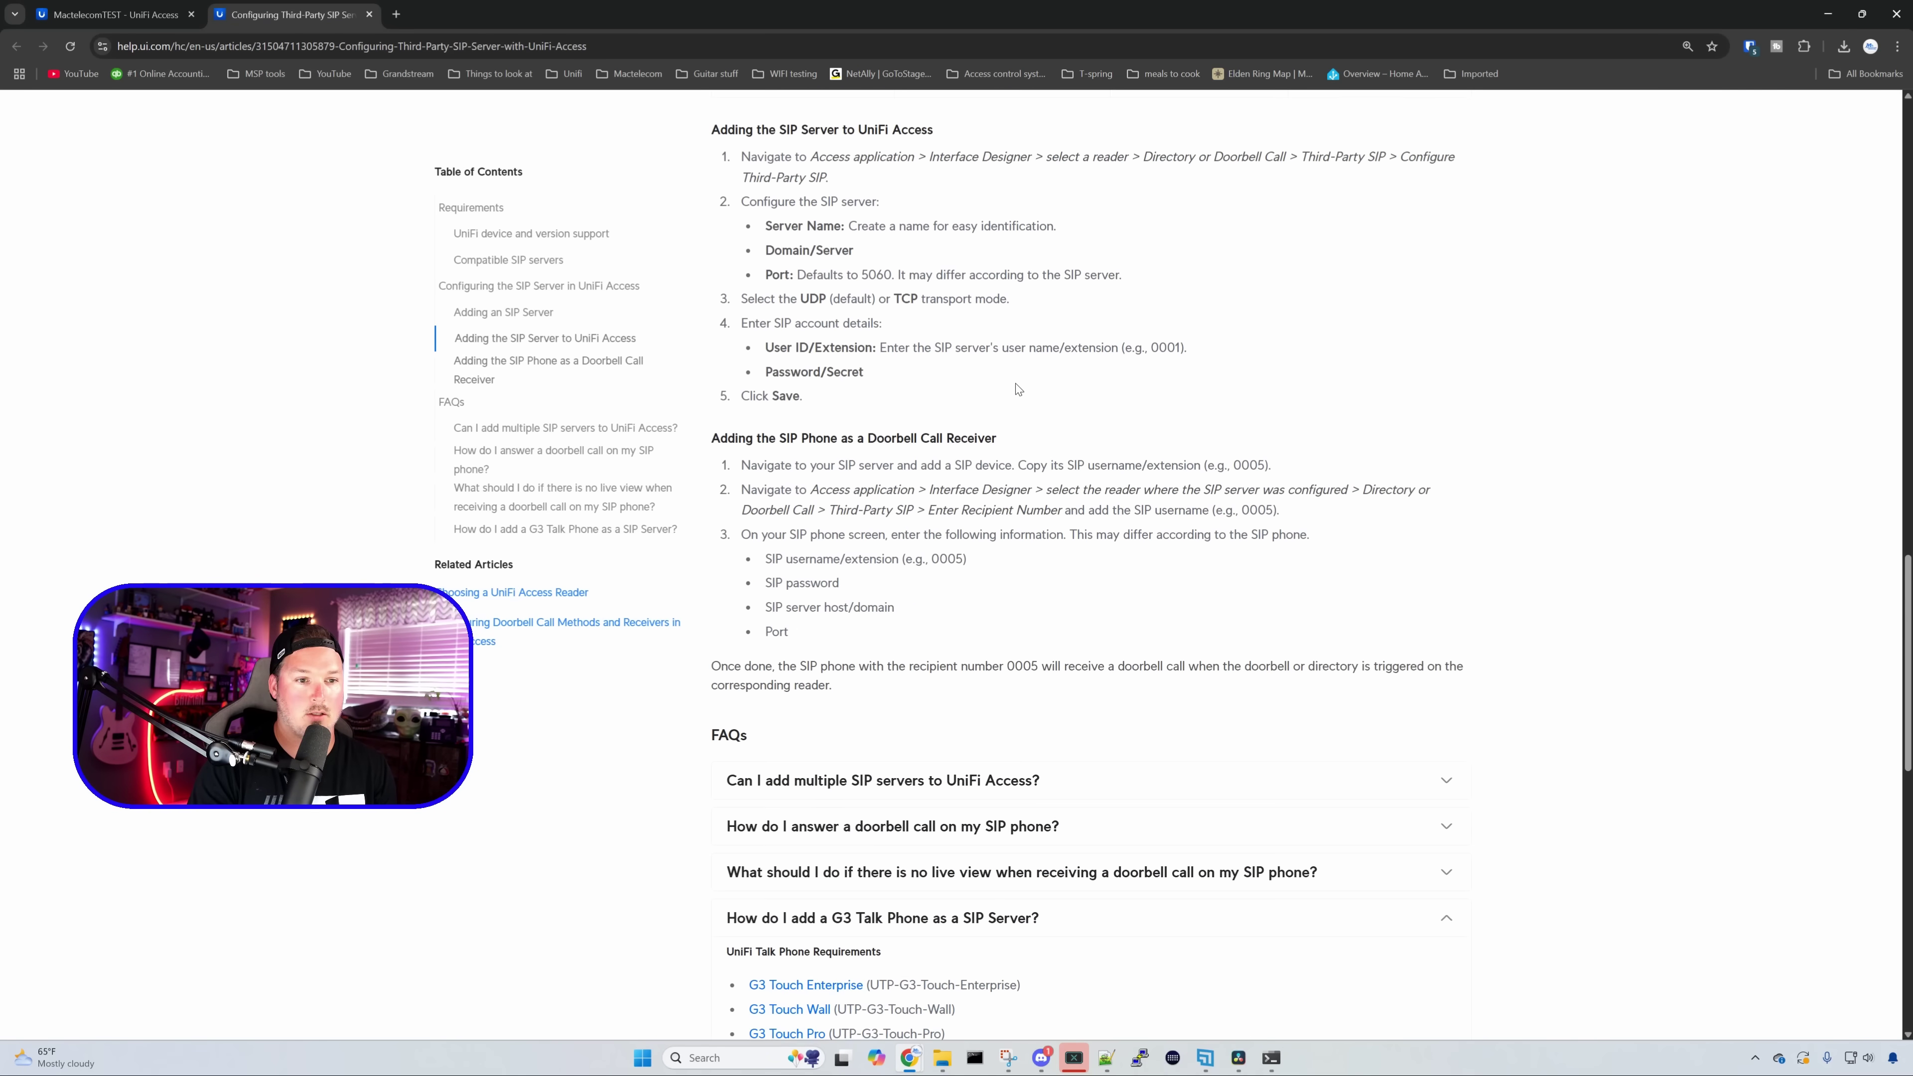
pyautogui.scroll(9, 1025, 399)
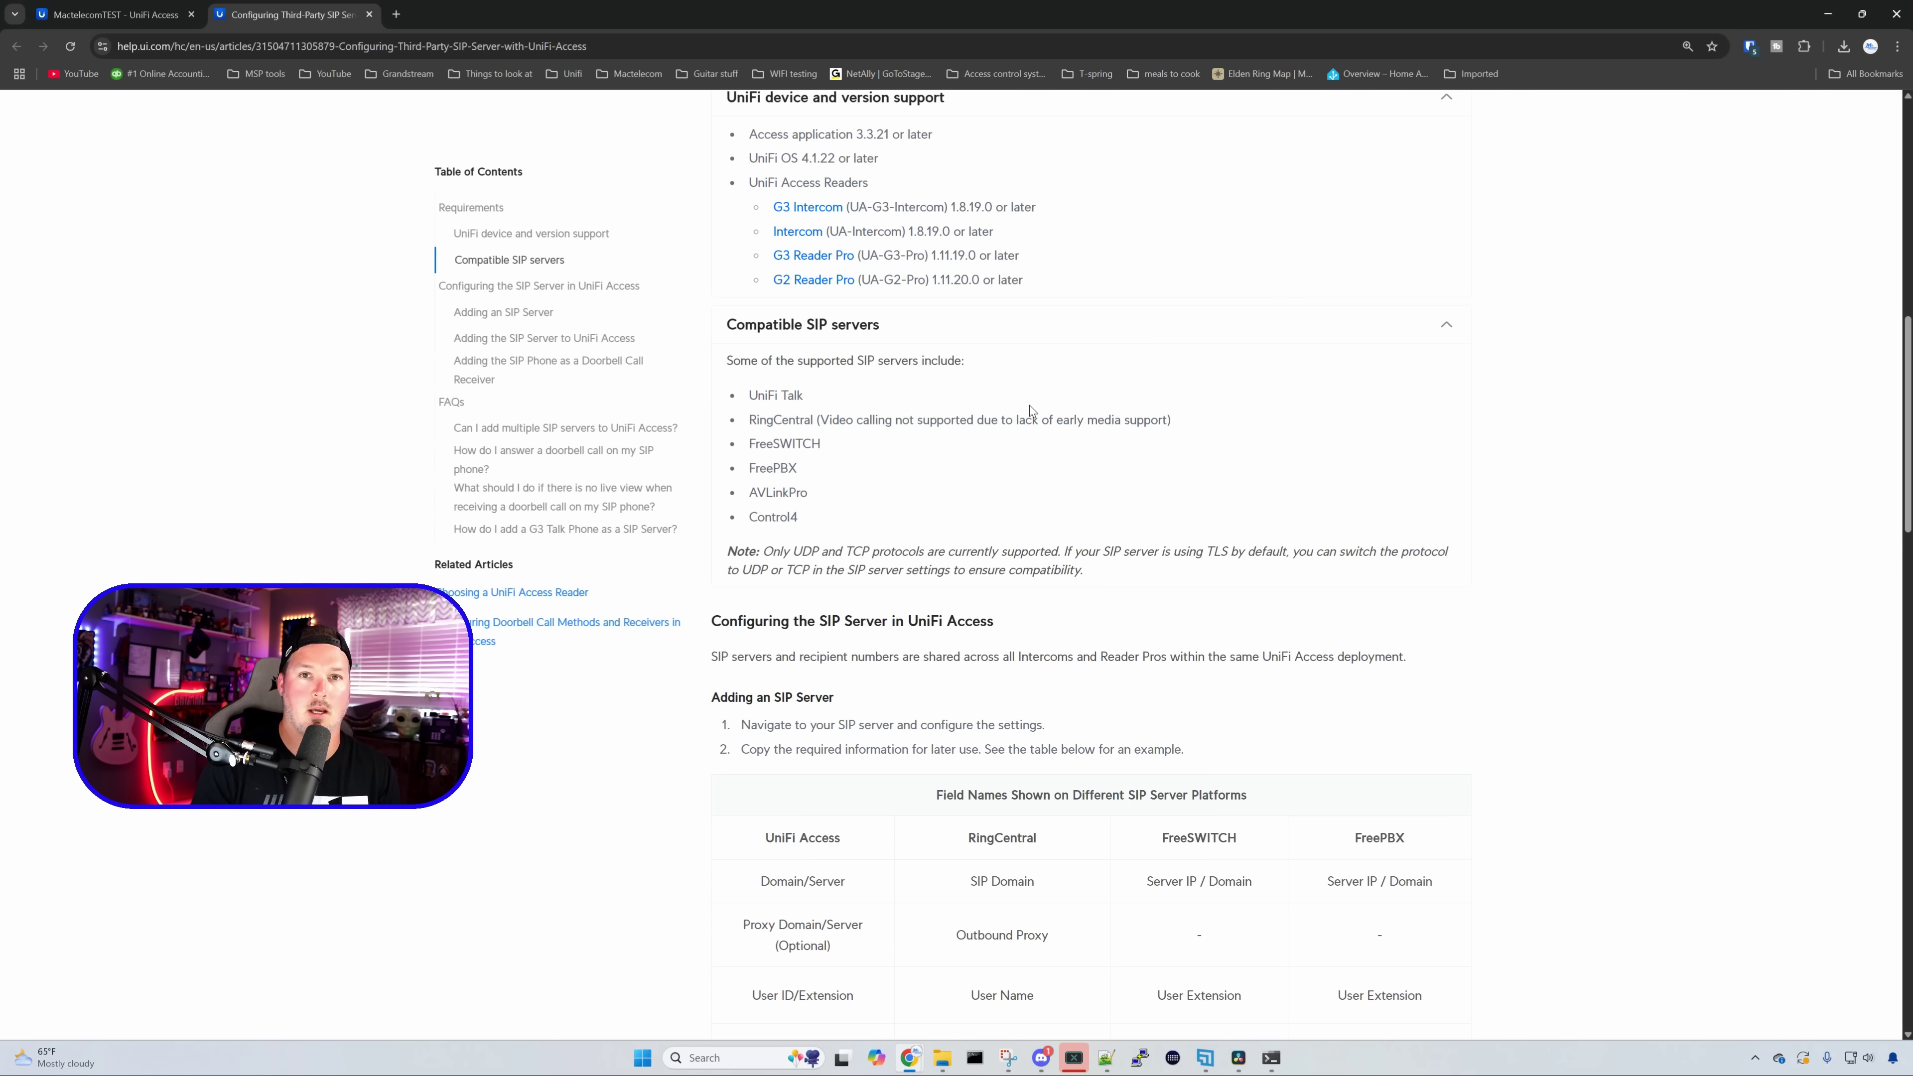
pyautogui.hotkey('ctrl', 'w')
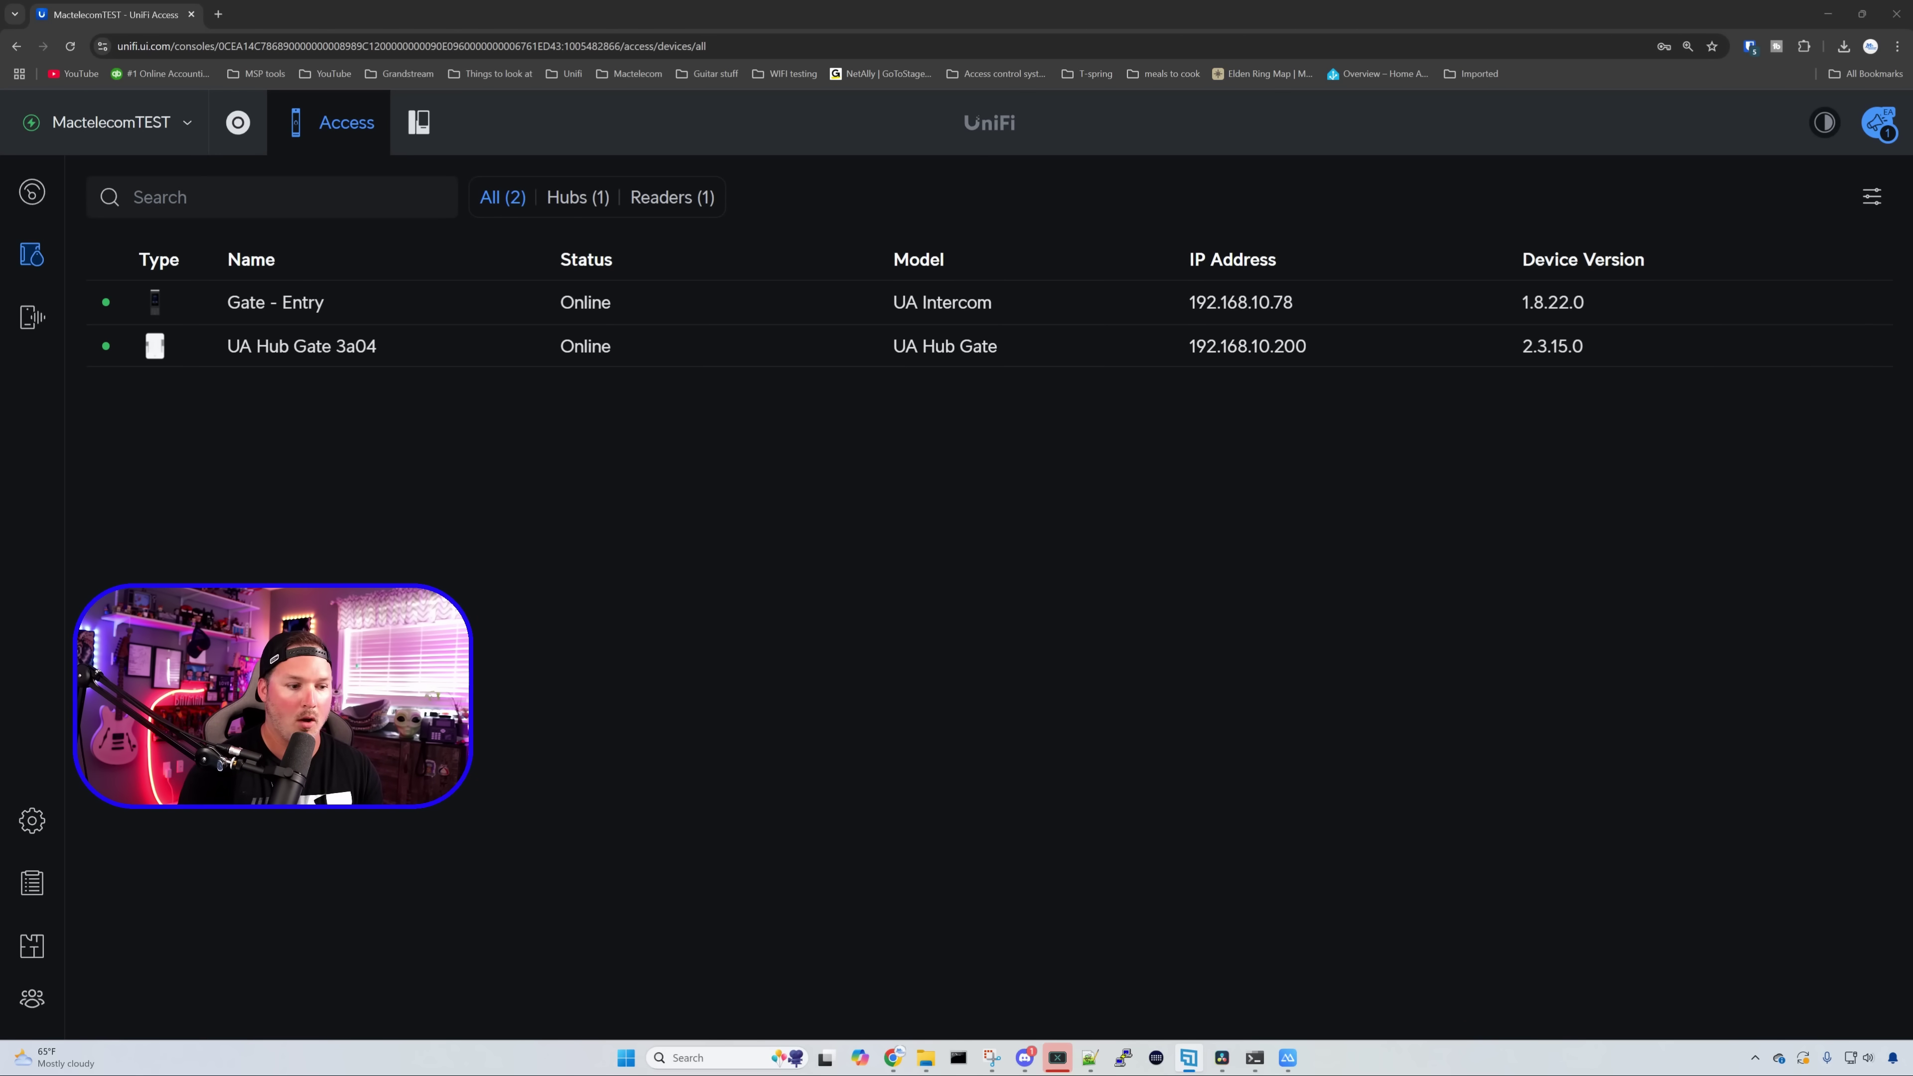
# - Tick Allow User-Managed Visitor Passes in the Visitors settings, then bring up the mirrored phone app
pyautogui.click(32, 820)
pyautogui.click(211, 398)
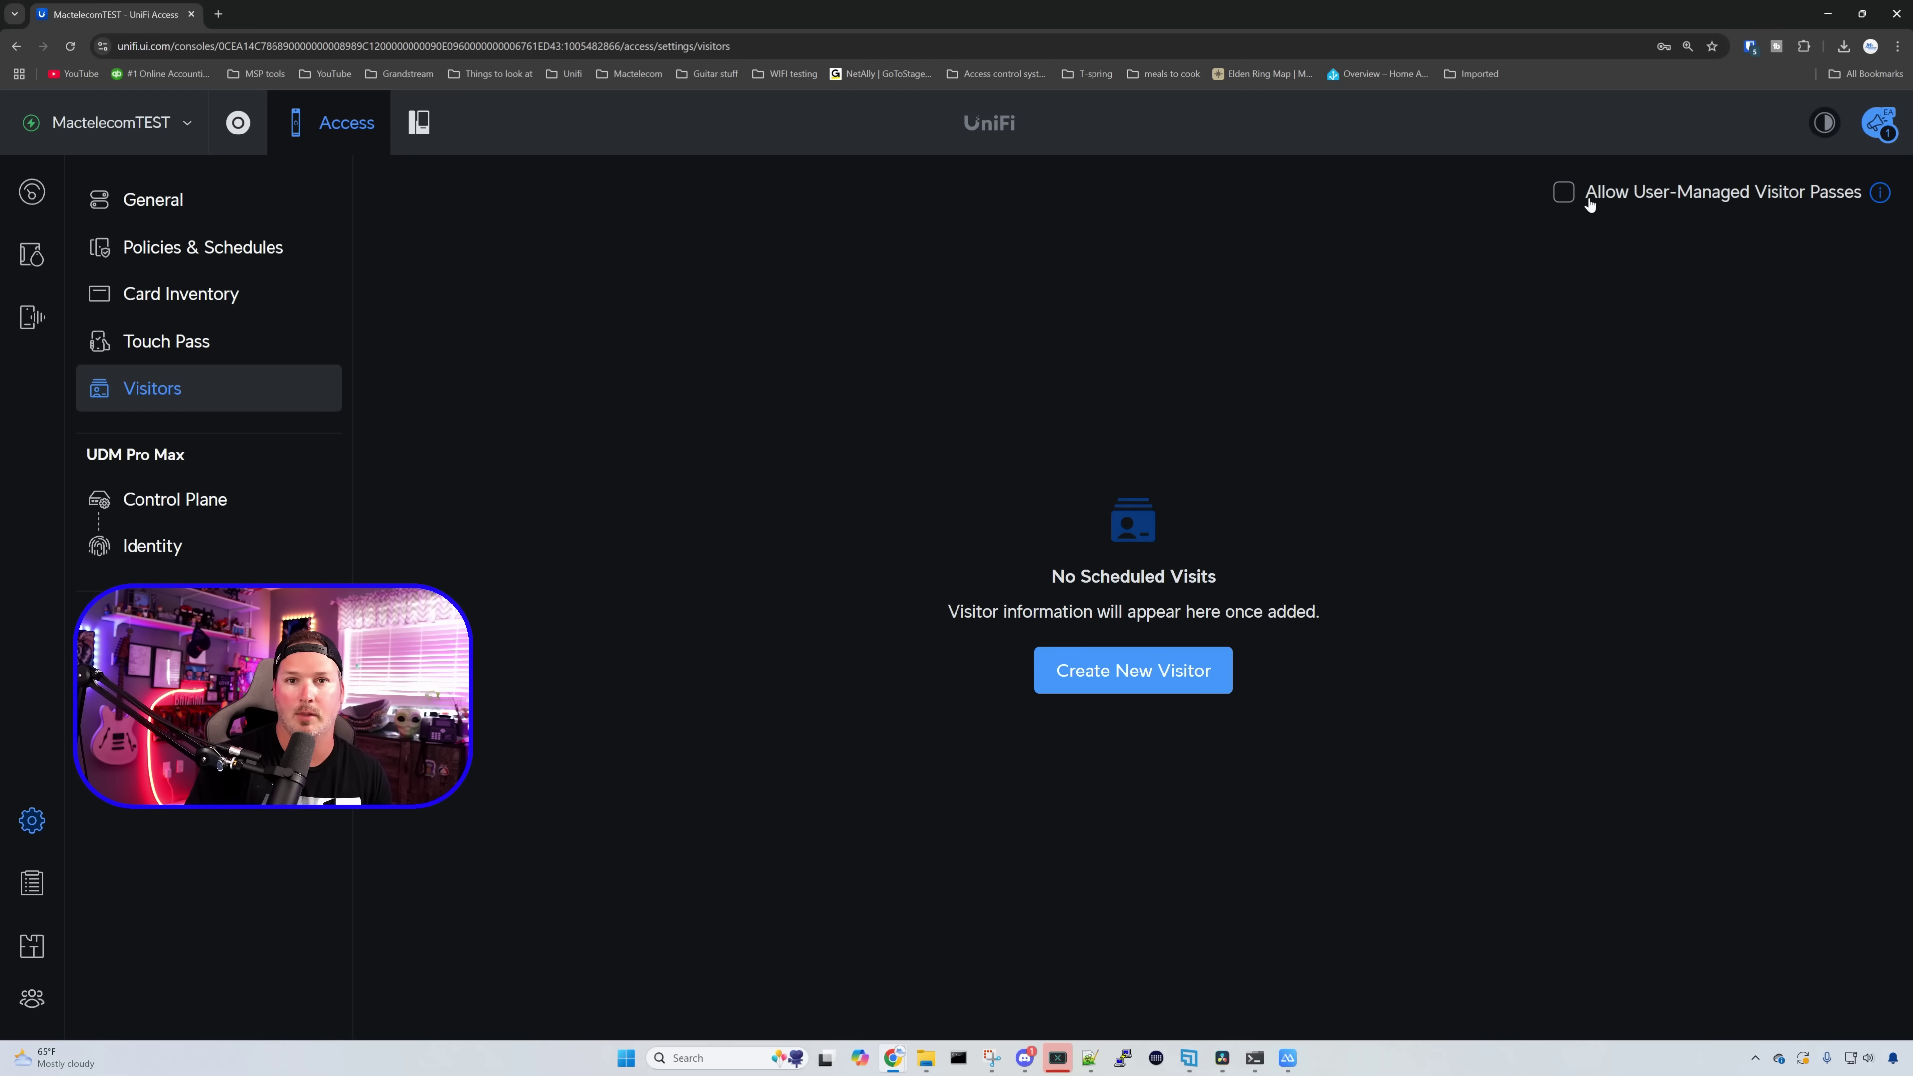
pyautogui.click(1563, 192)
pyautogui.hotkey('alt', 'Tab')
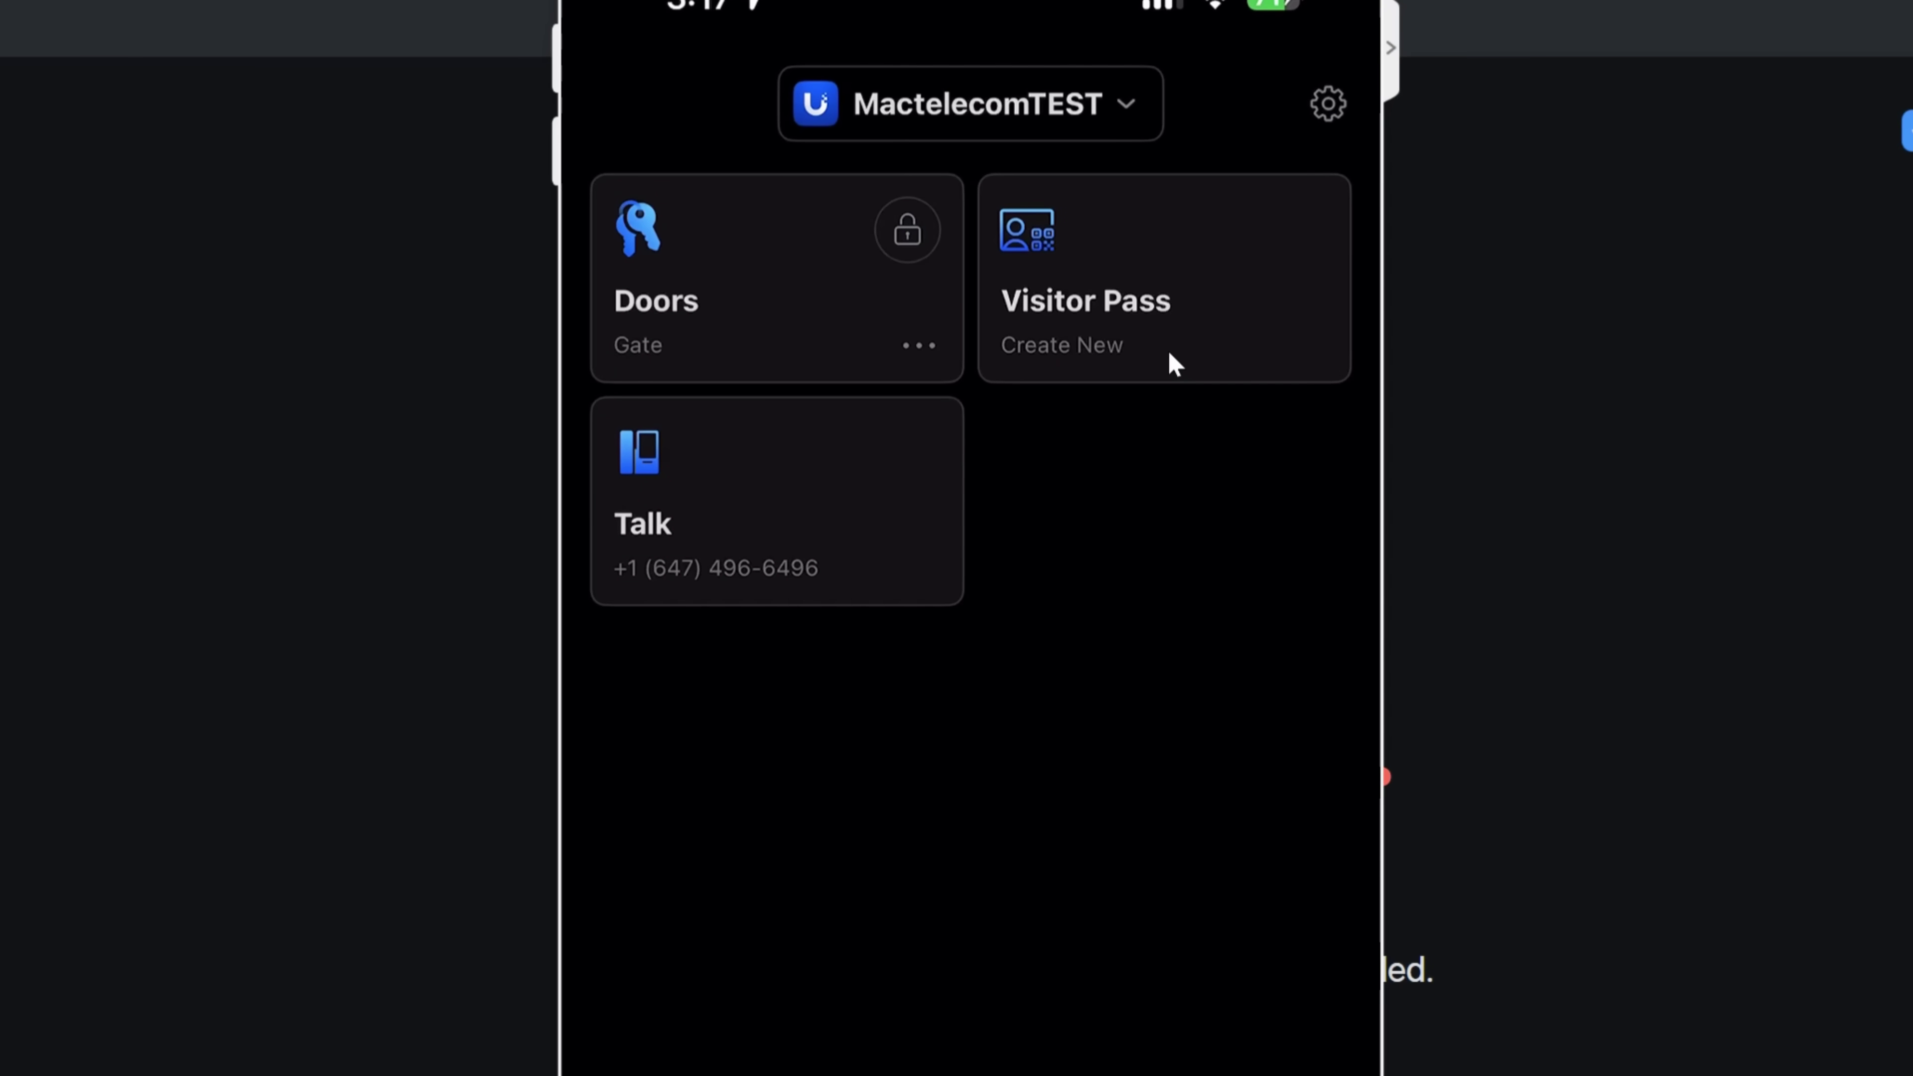
# - Create a visitor pass with the test visitor's first and last name, then open the email or SMS invitation options
pyautogui.click(1168, 353)
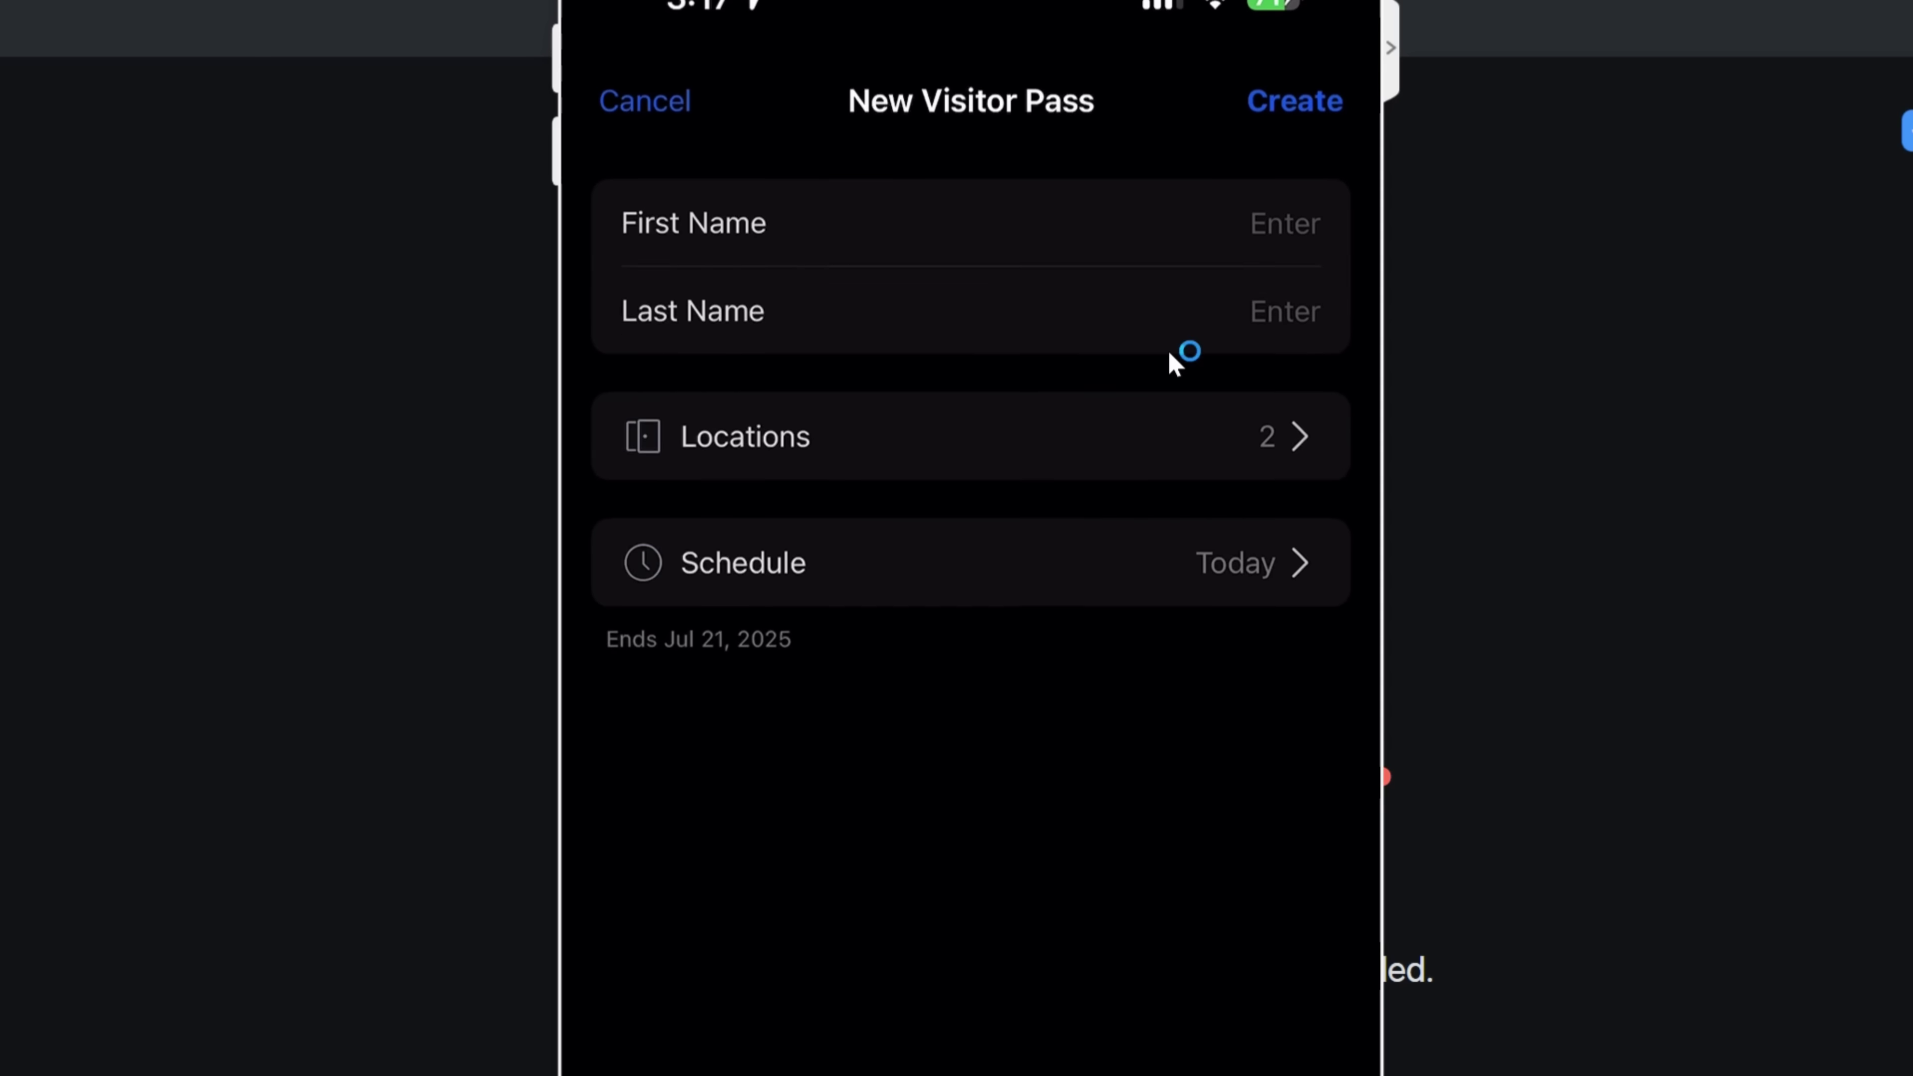
pyautogui.write('Cody')
pyautogui.press('Tab')
pyautogui.write('M')
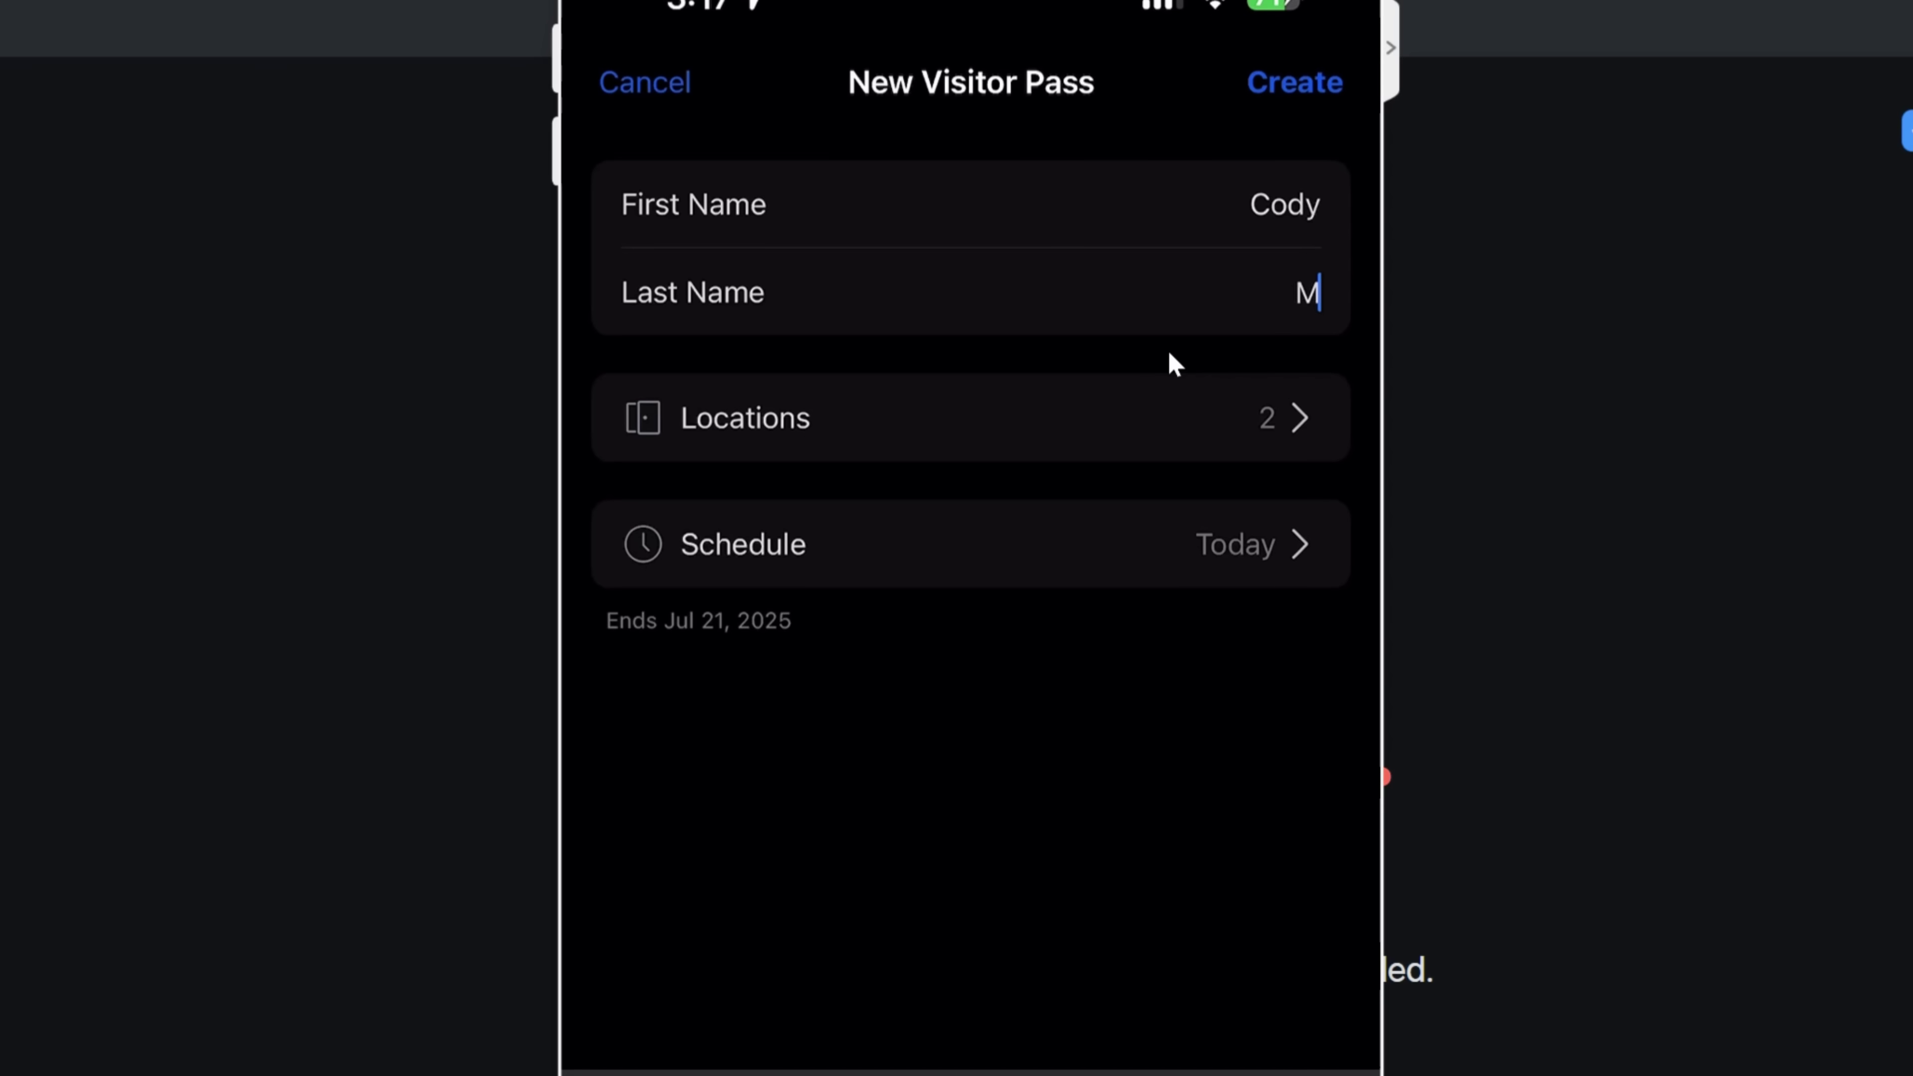
pyautogui.press('Return')
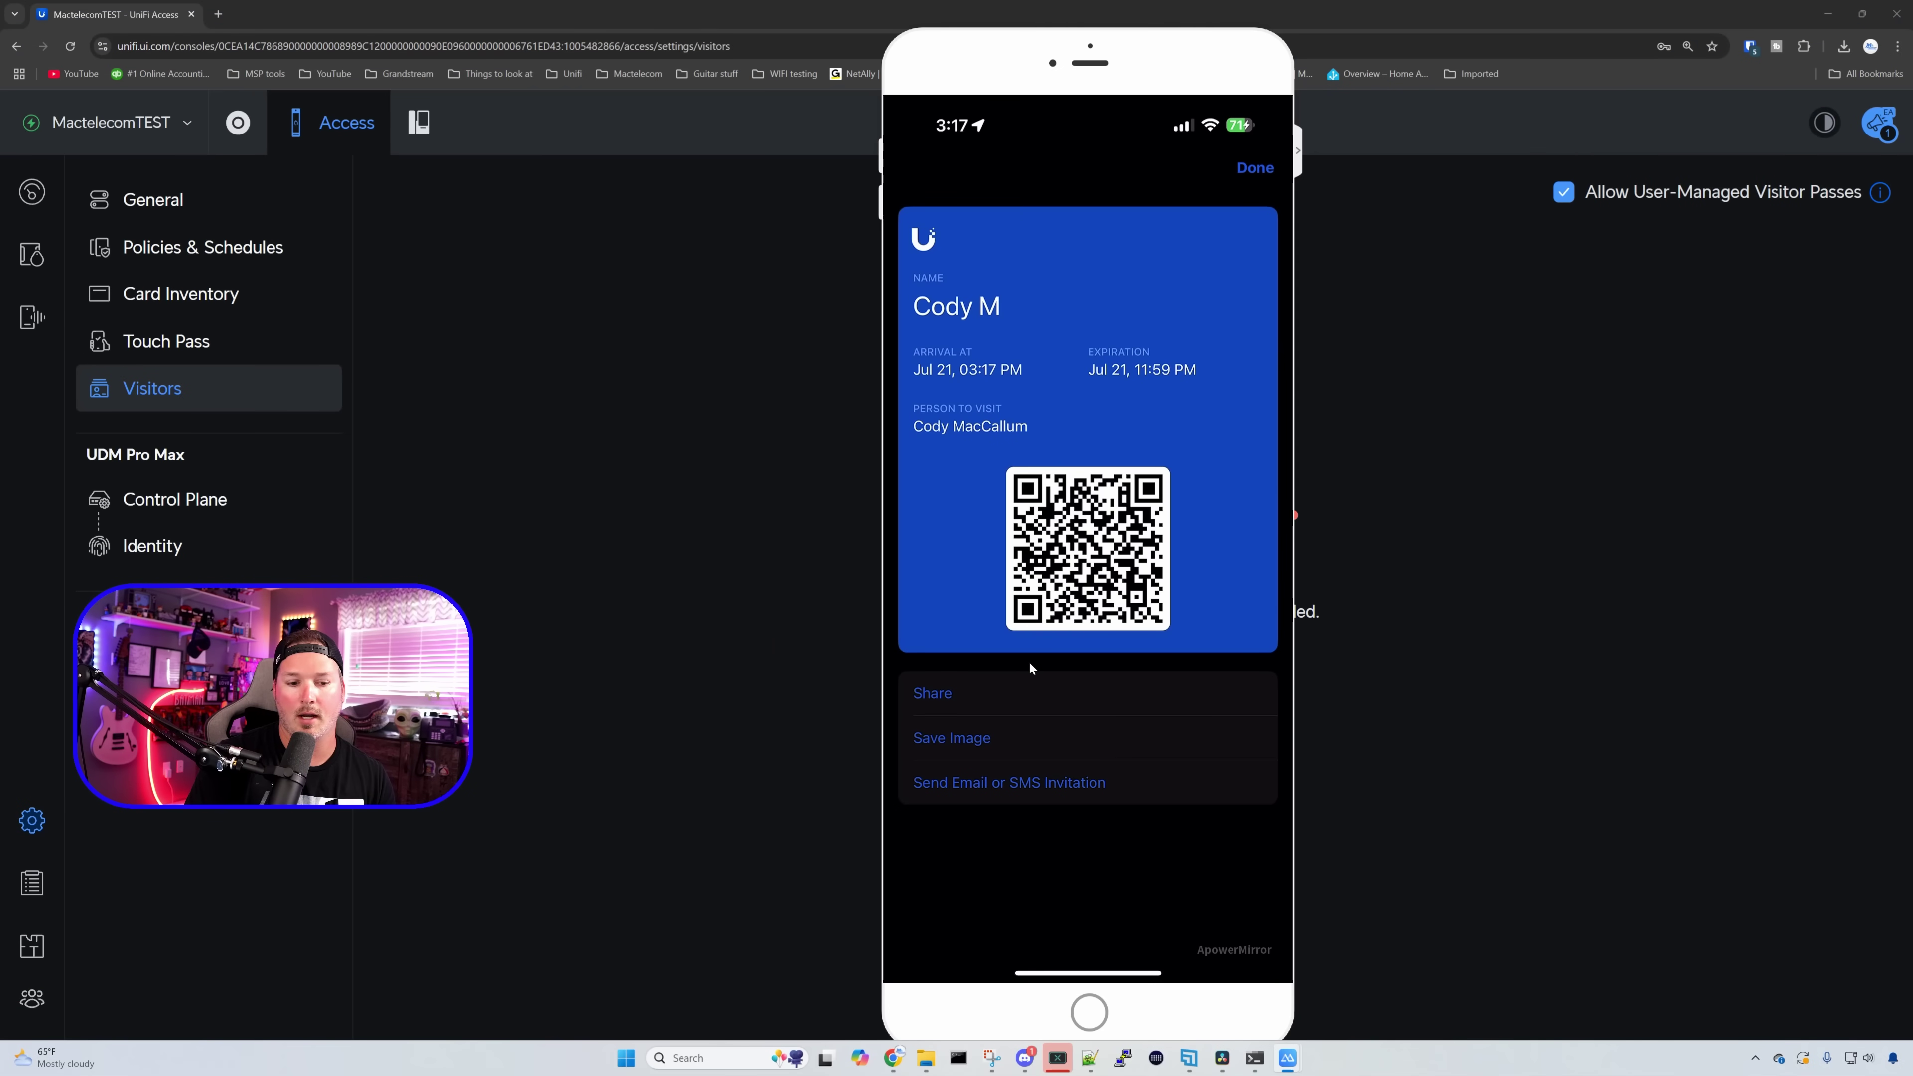
pyautogui.click(993, 791)
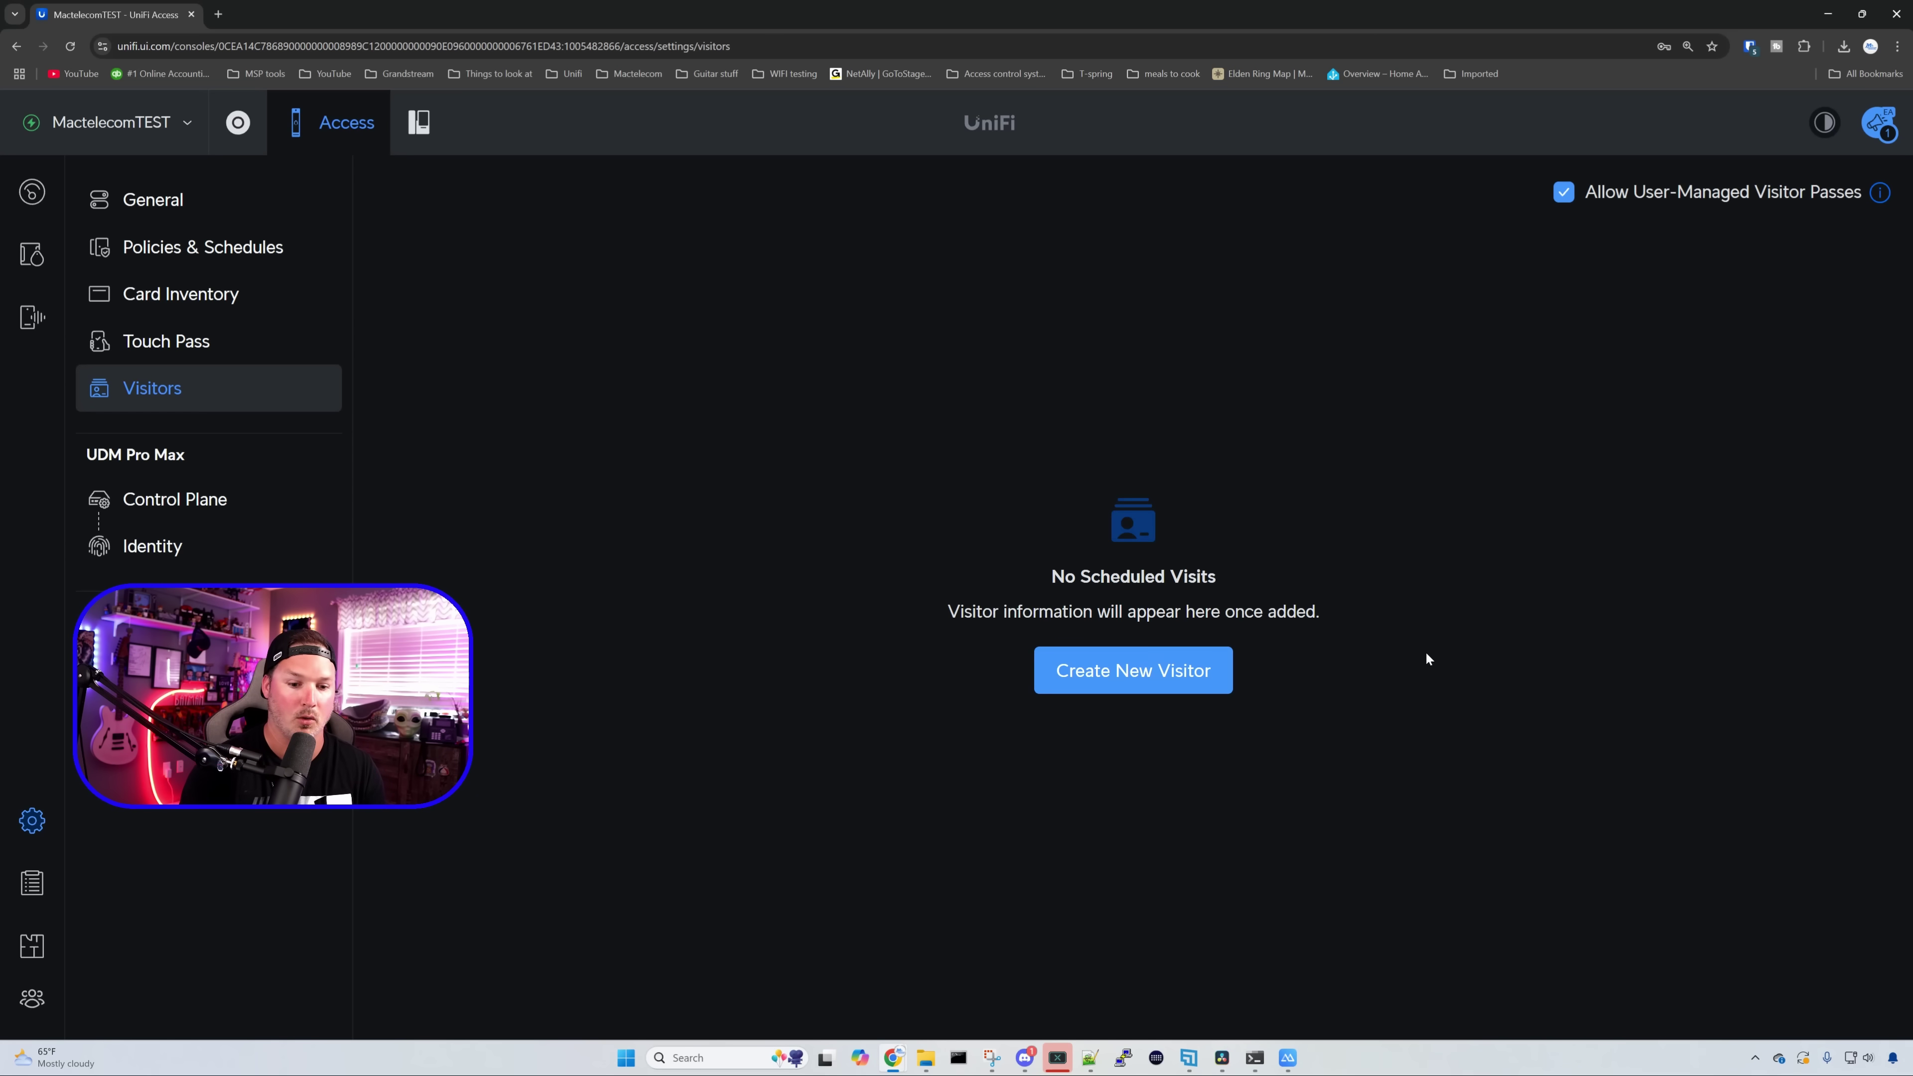
# - Create a new visitor with the visitor's first and last name and access to All Locations
pyautogui.click(1215, 671)
pyautogui.write('Cody')
pyautogui.press('Tab')
pyautogui.write('M')
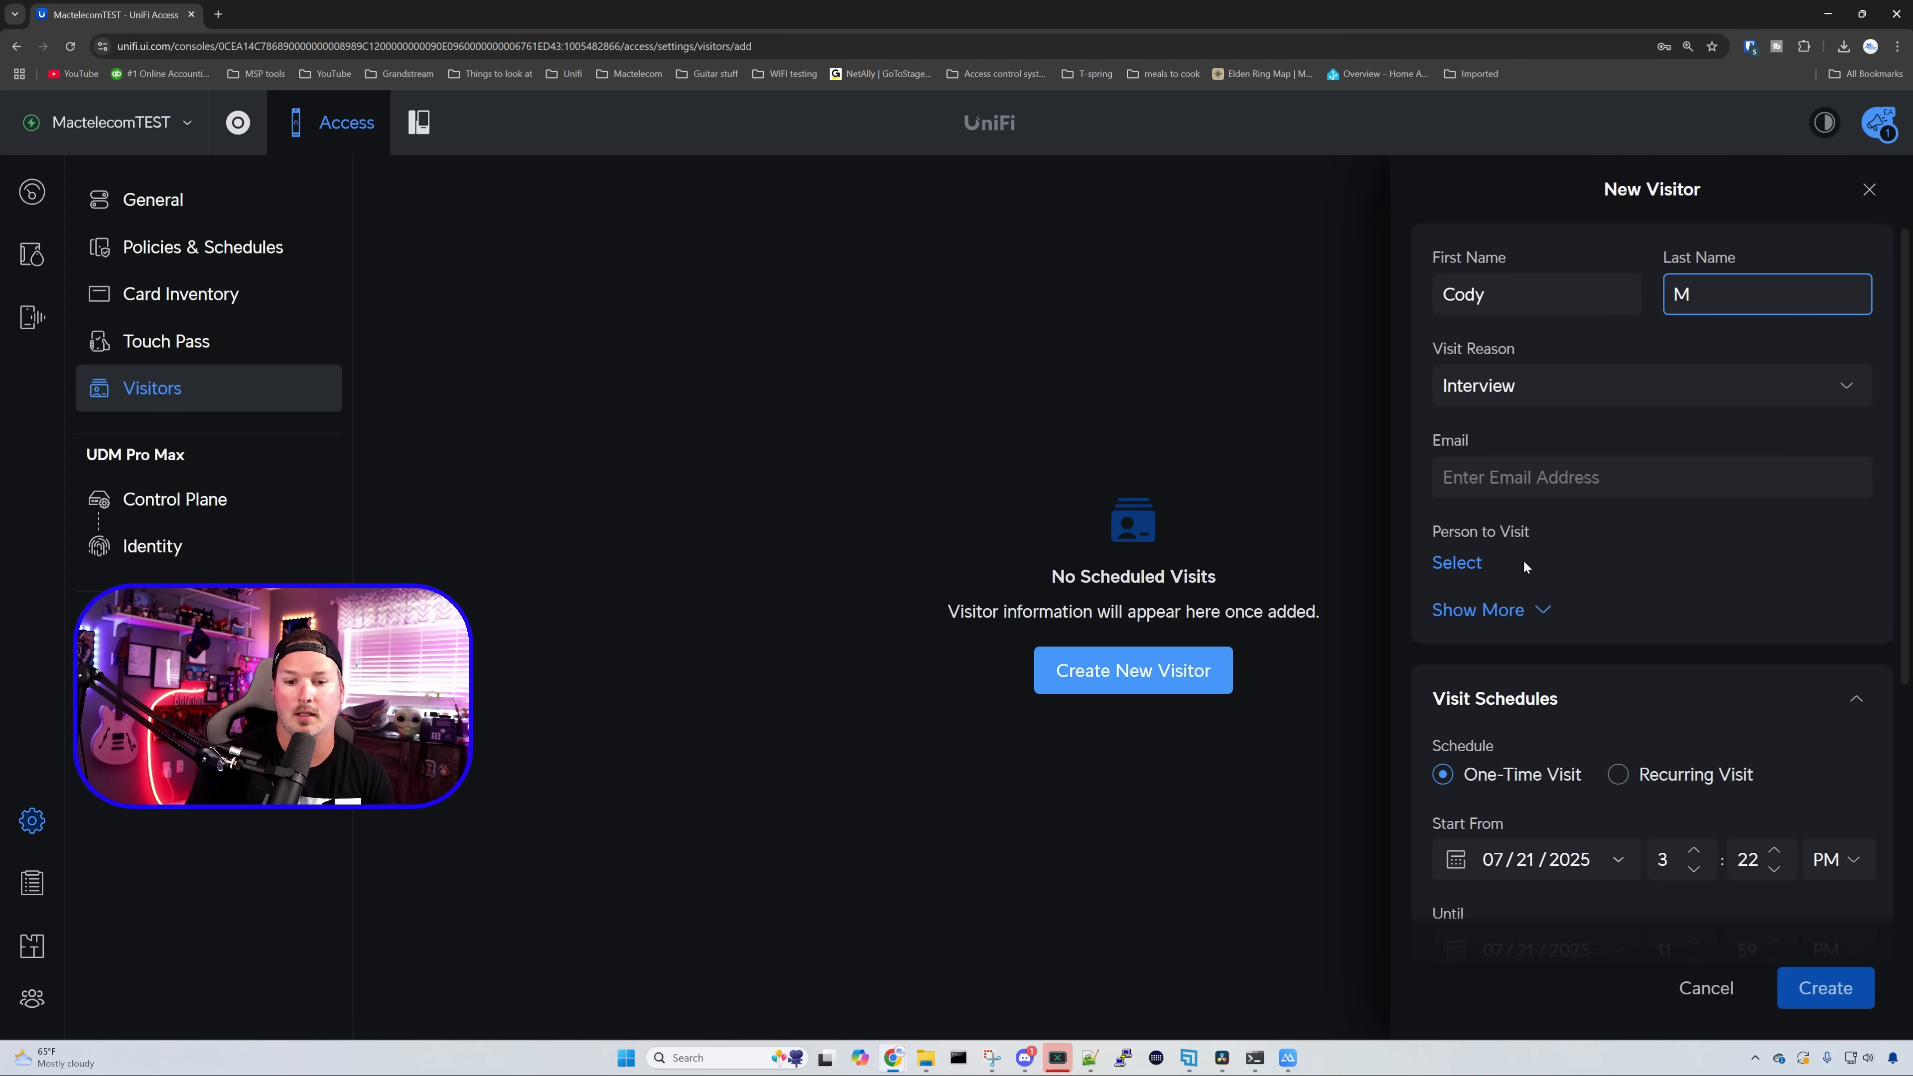
pyautogui.click(1533, 610)
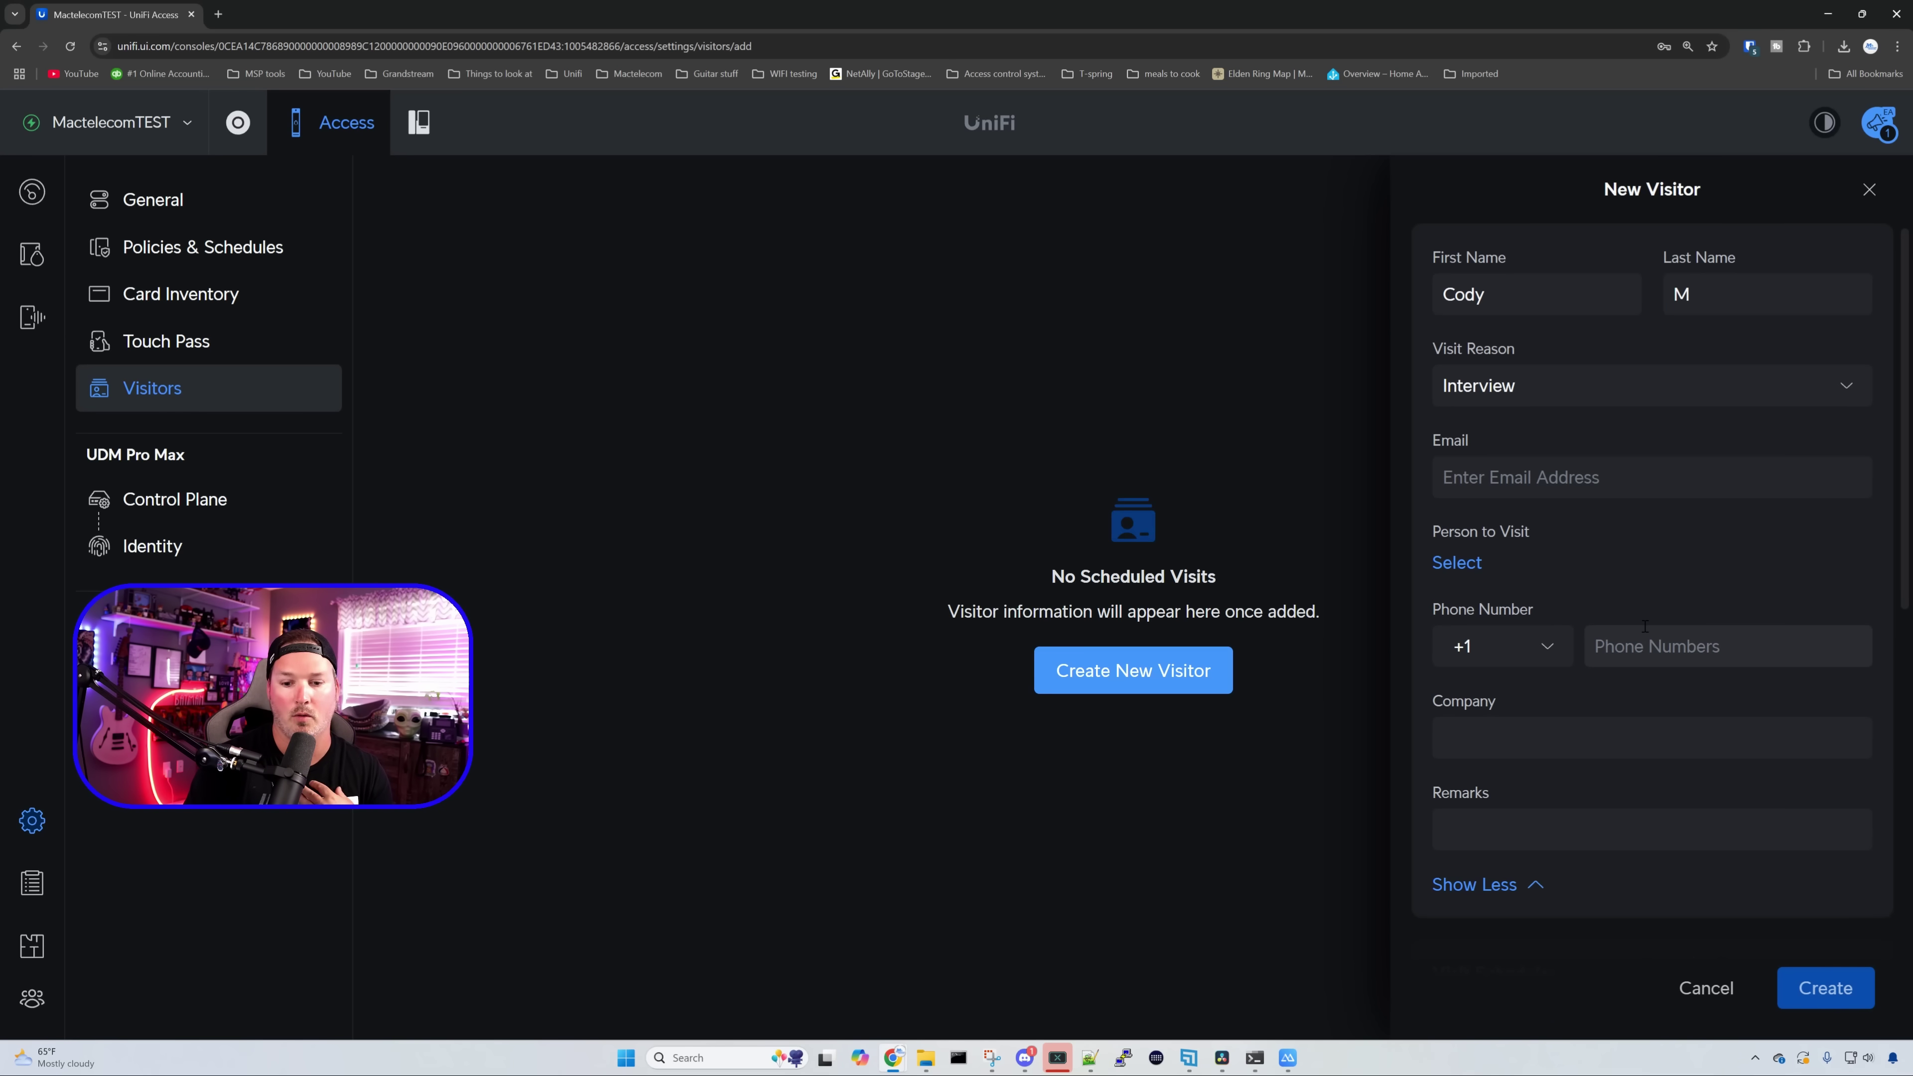
pyautogui.scroll(-5, 1640, 617)
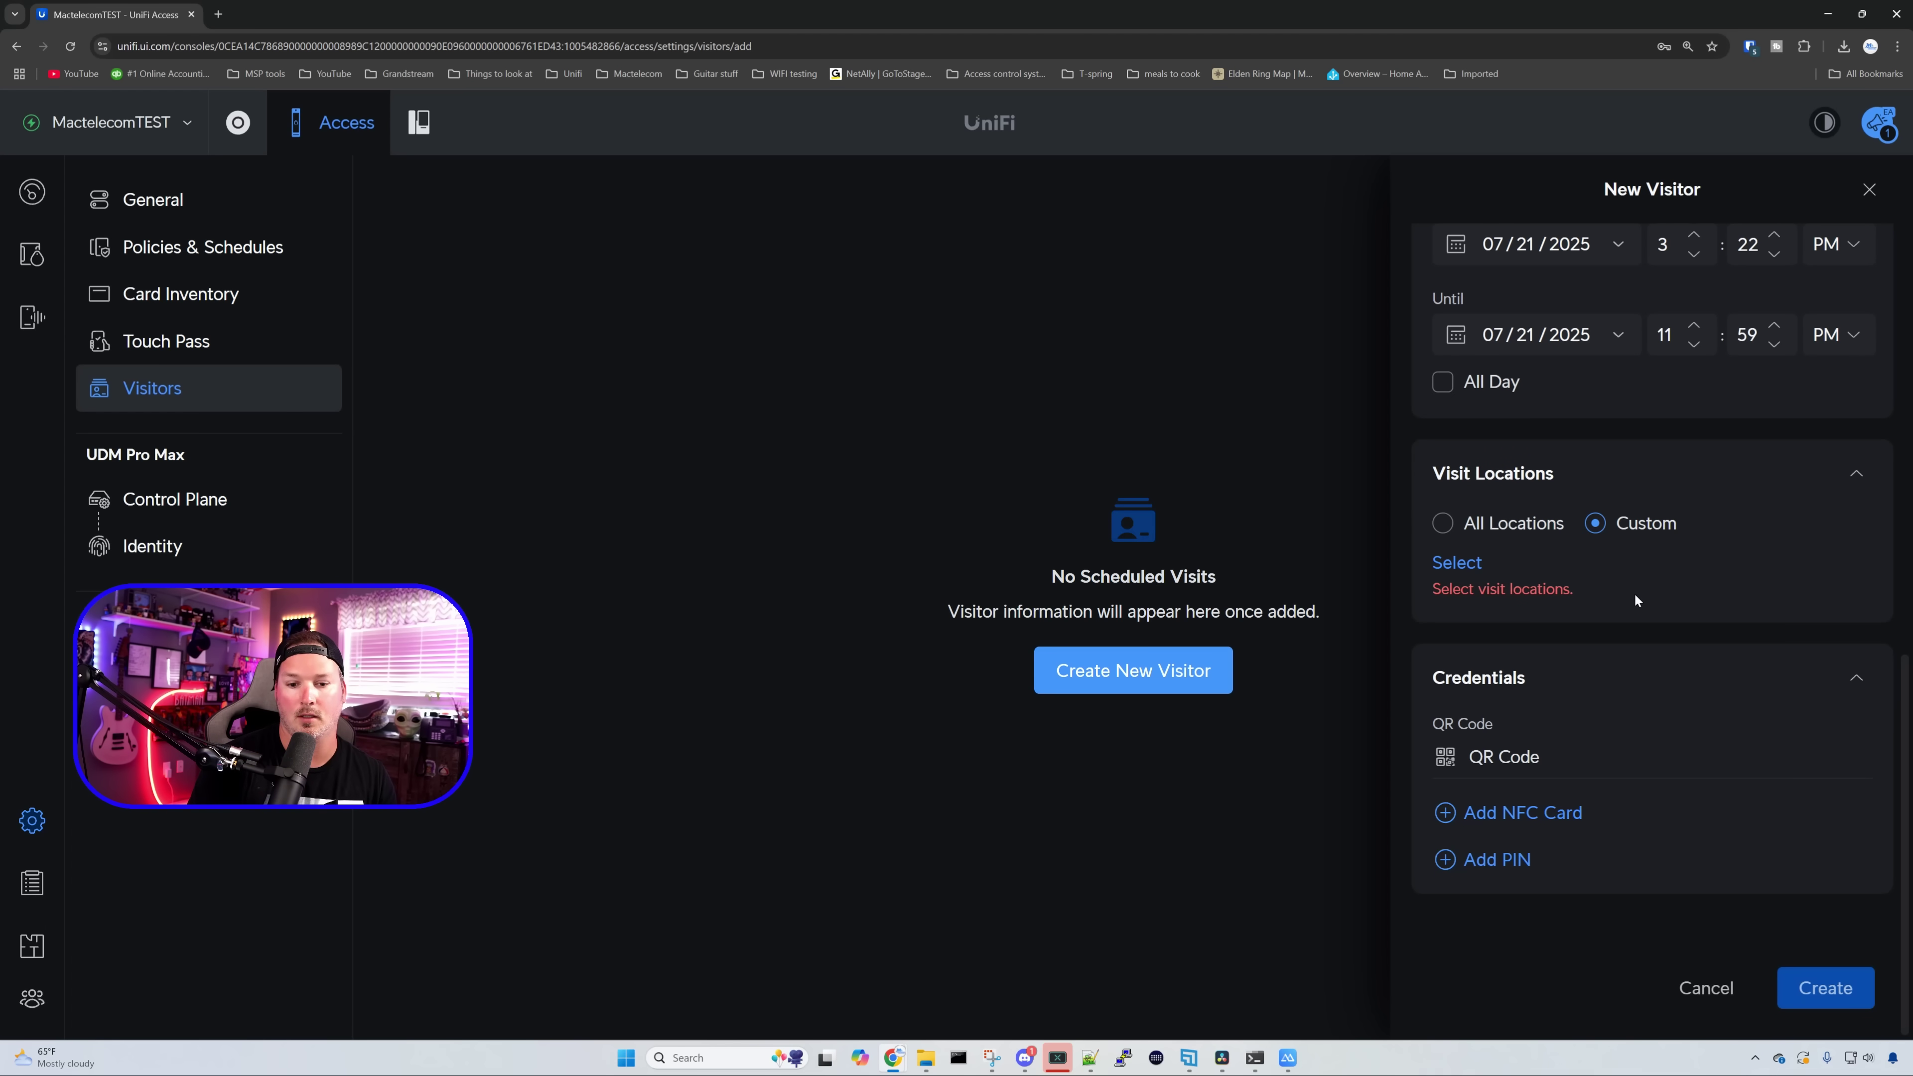
pyautogui.click(1486, 527)
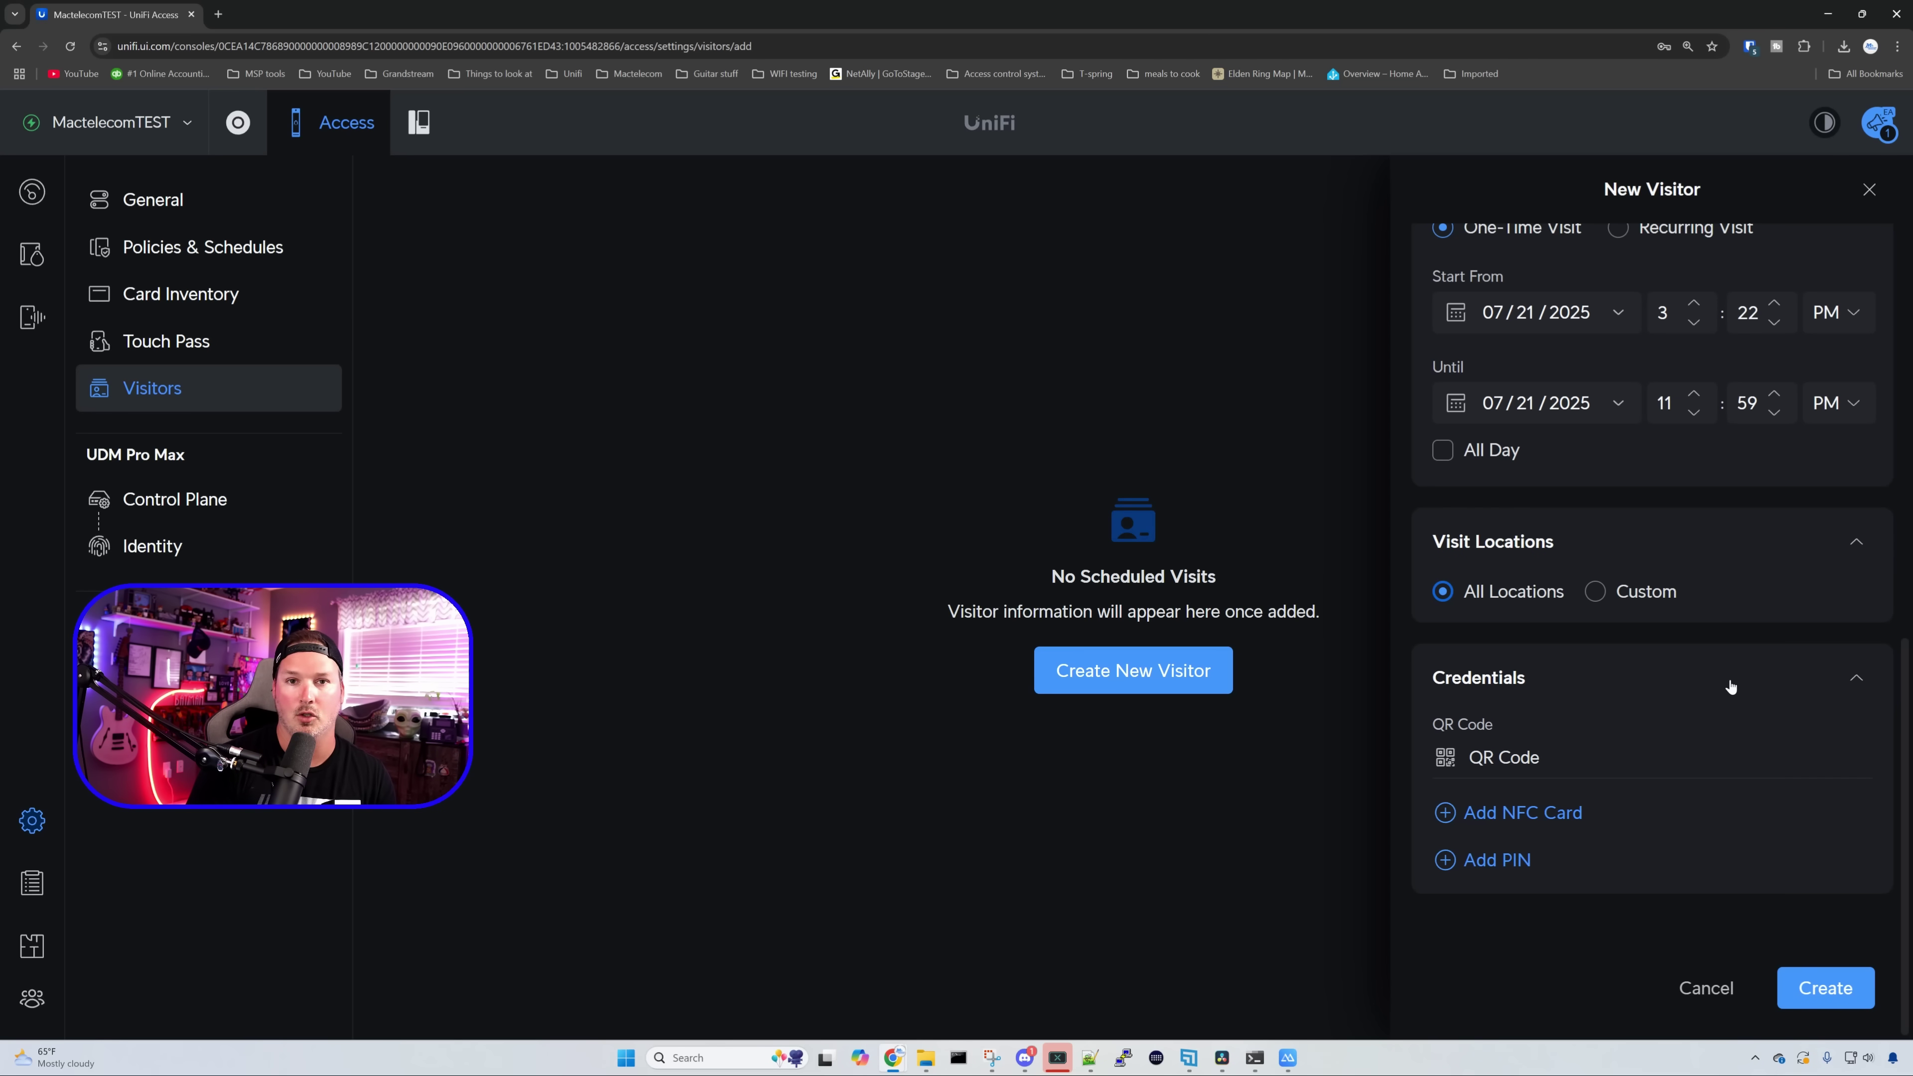
pyautogui.click(1823, 988)
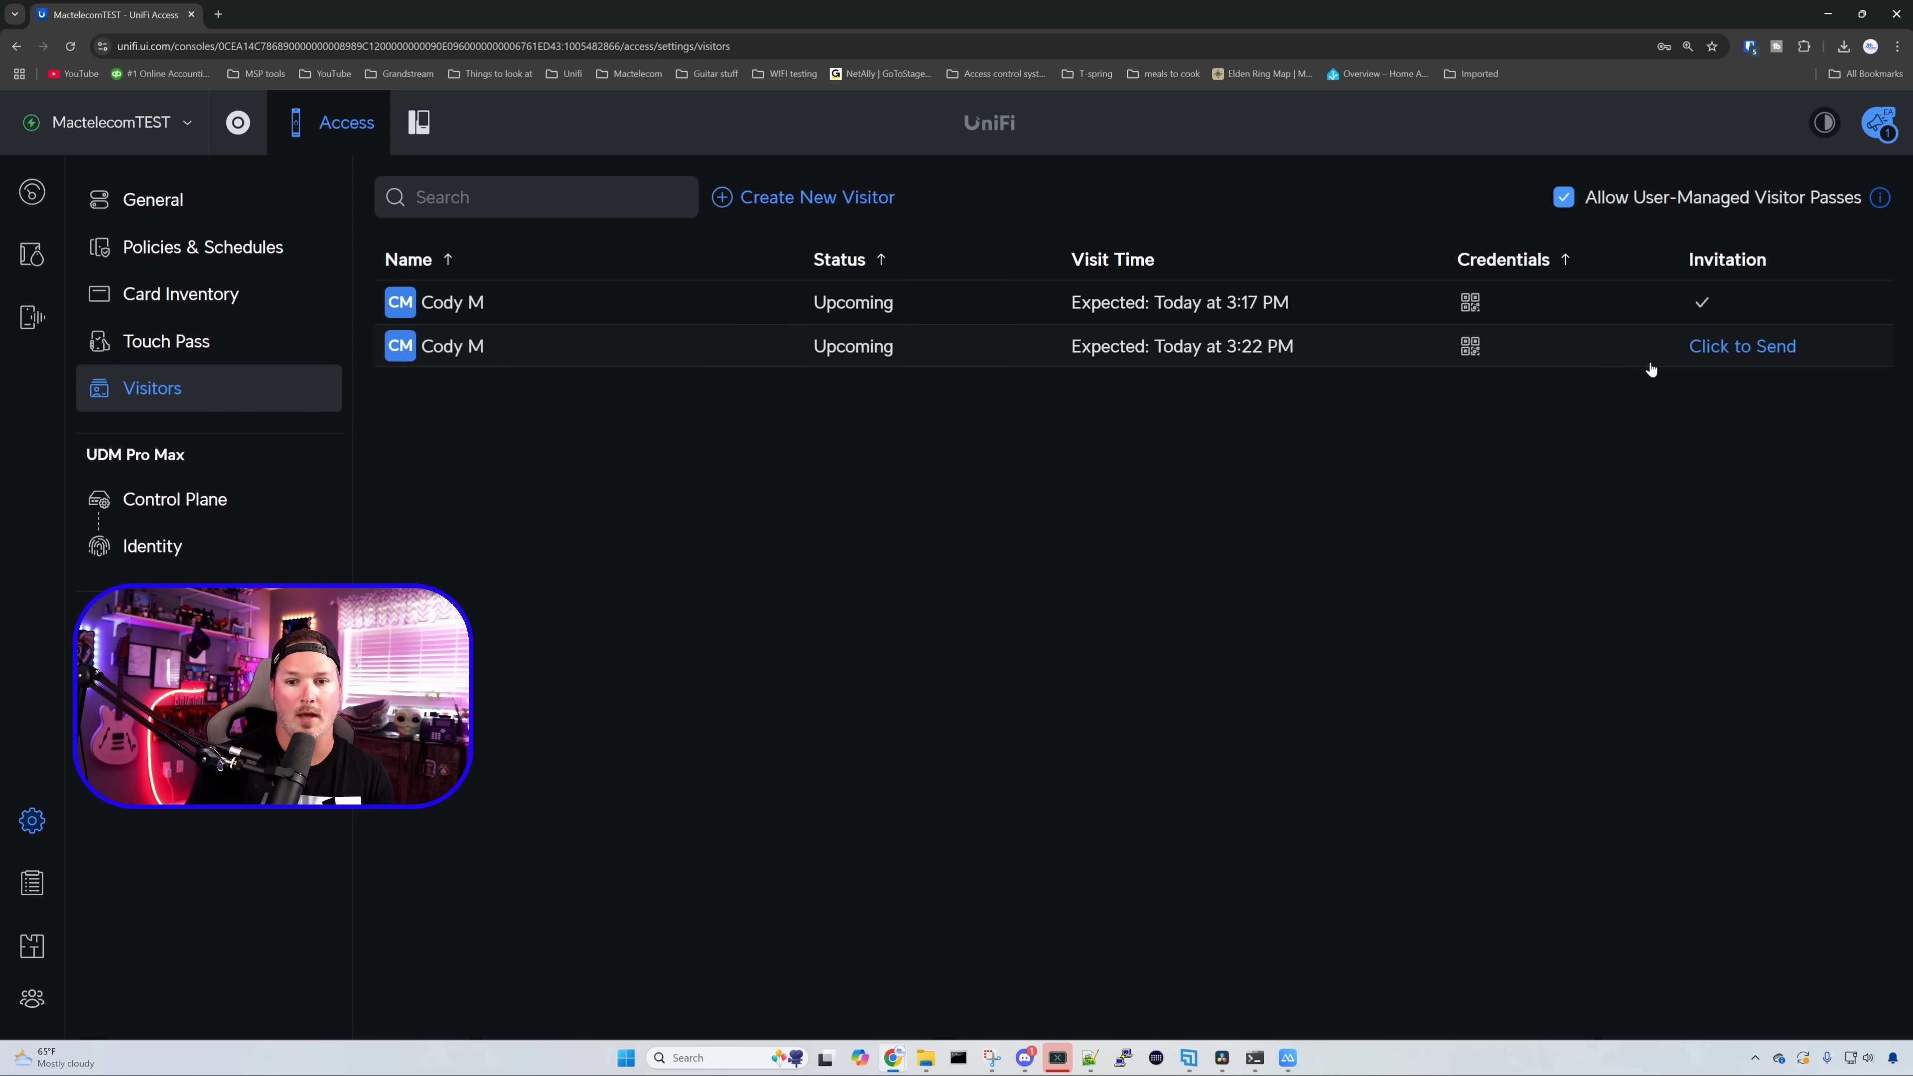
# - Send the second visitor's invitation by SMS
pyautogui.click(1755, 354)
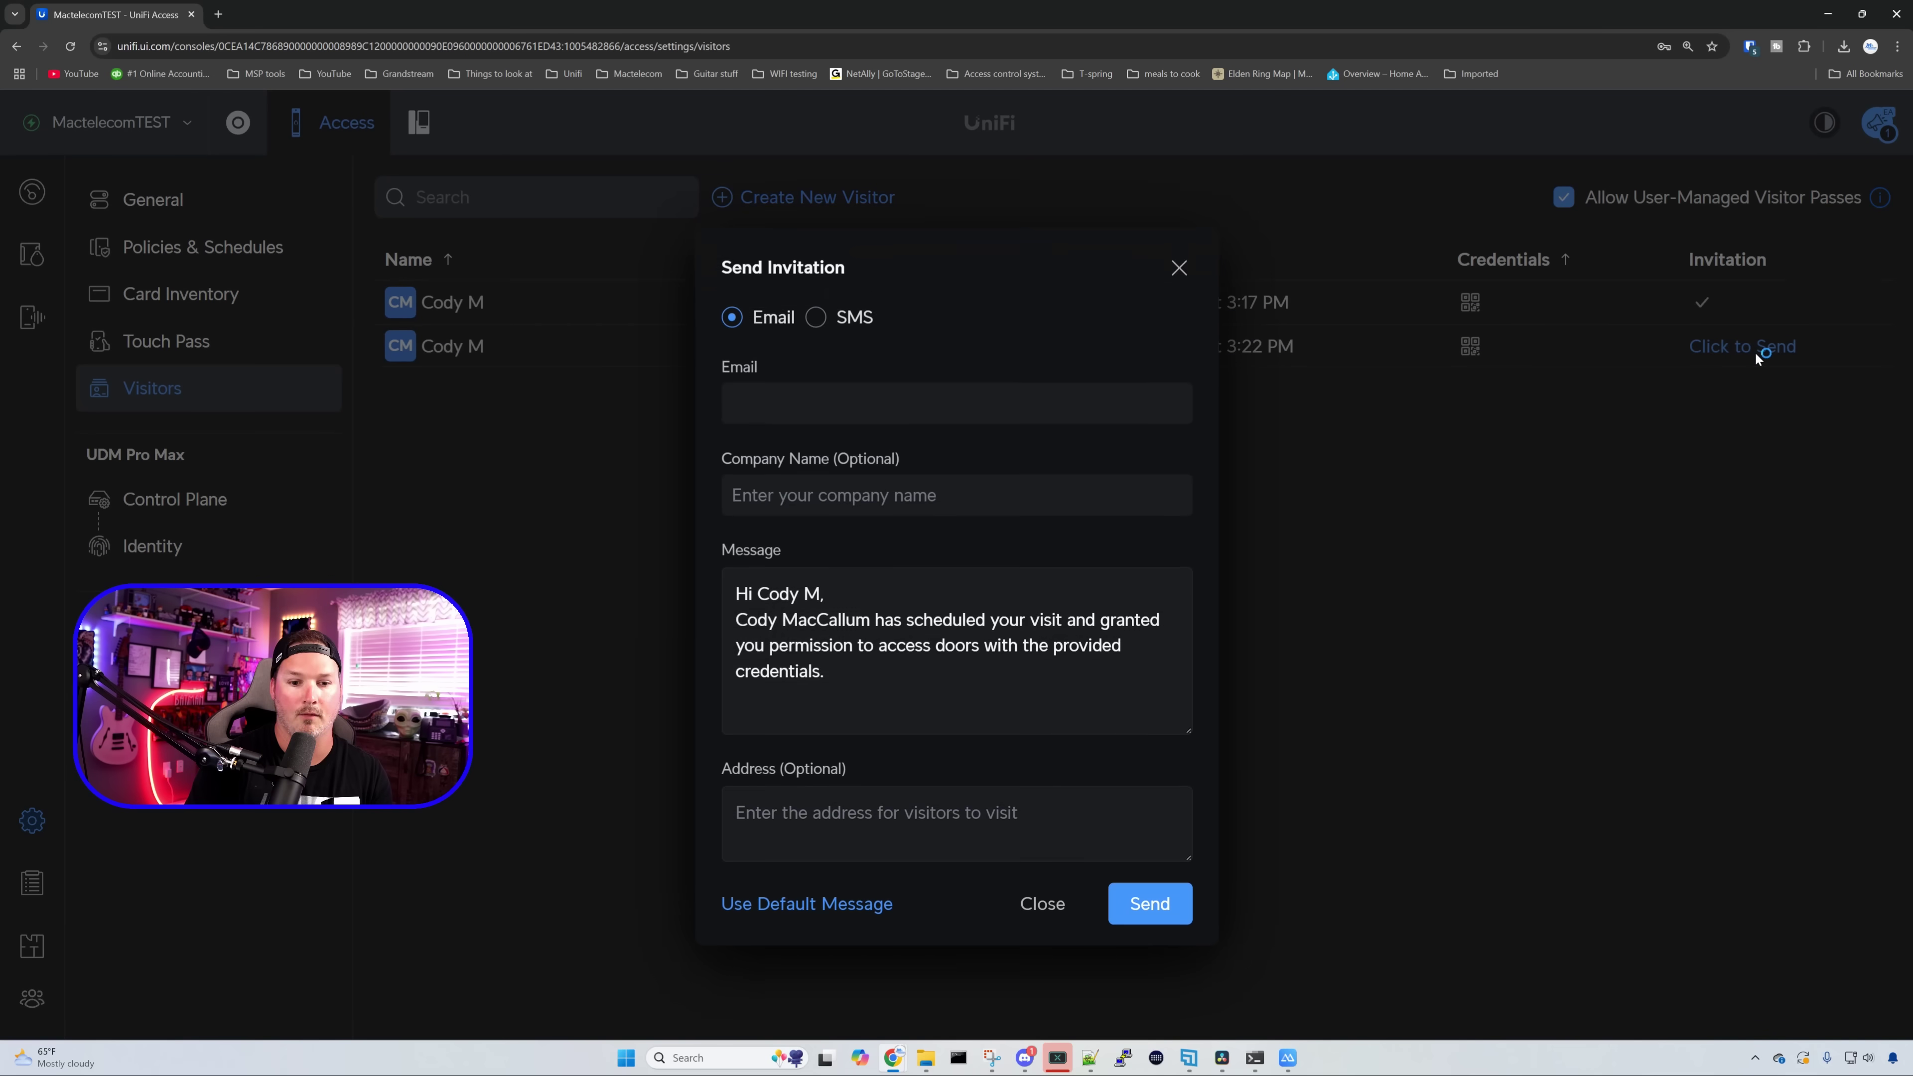
pyautogui.click(854, 307)
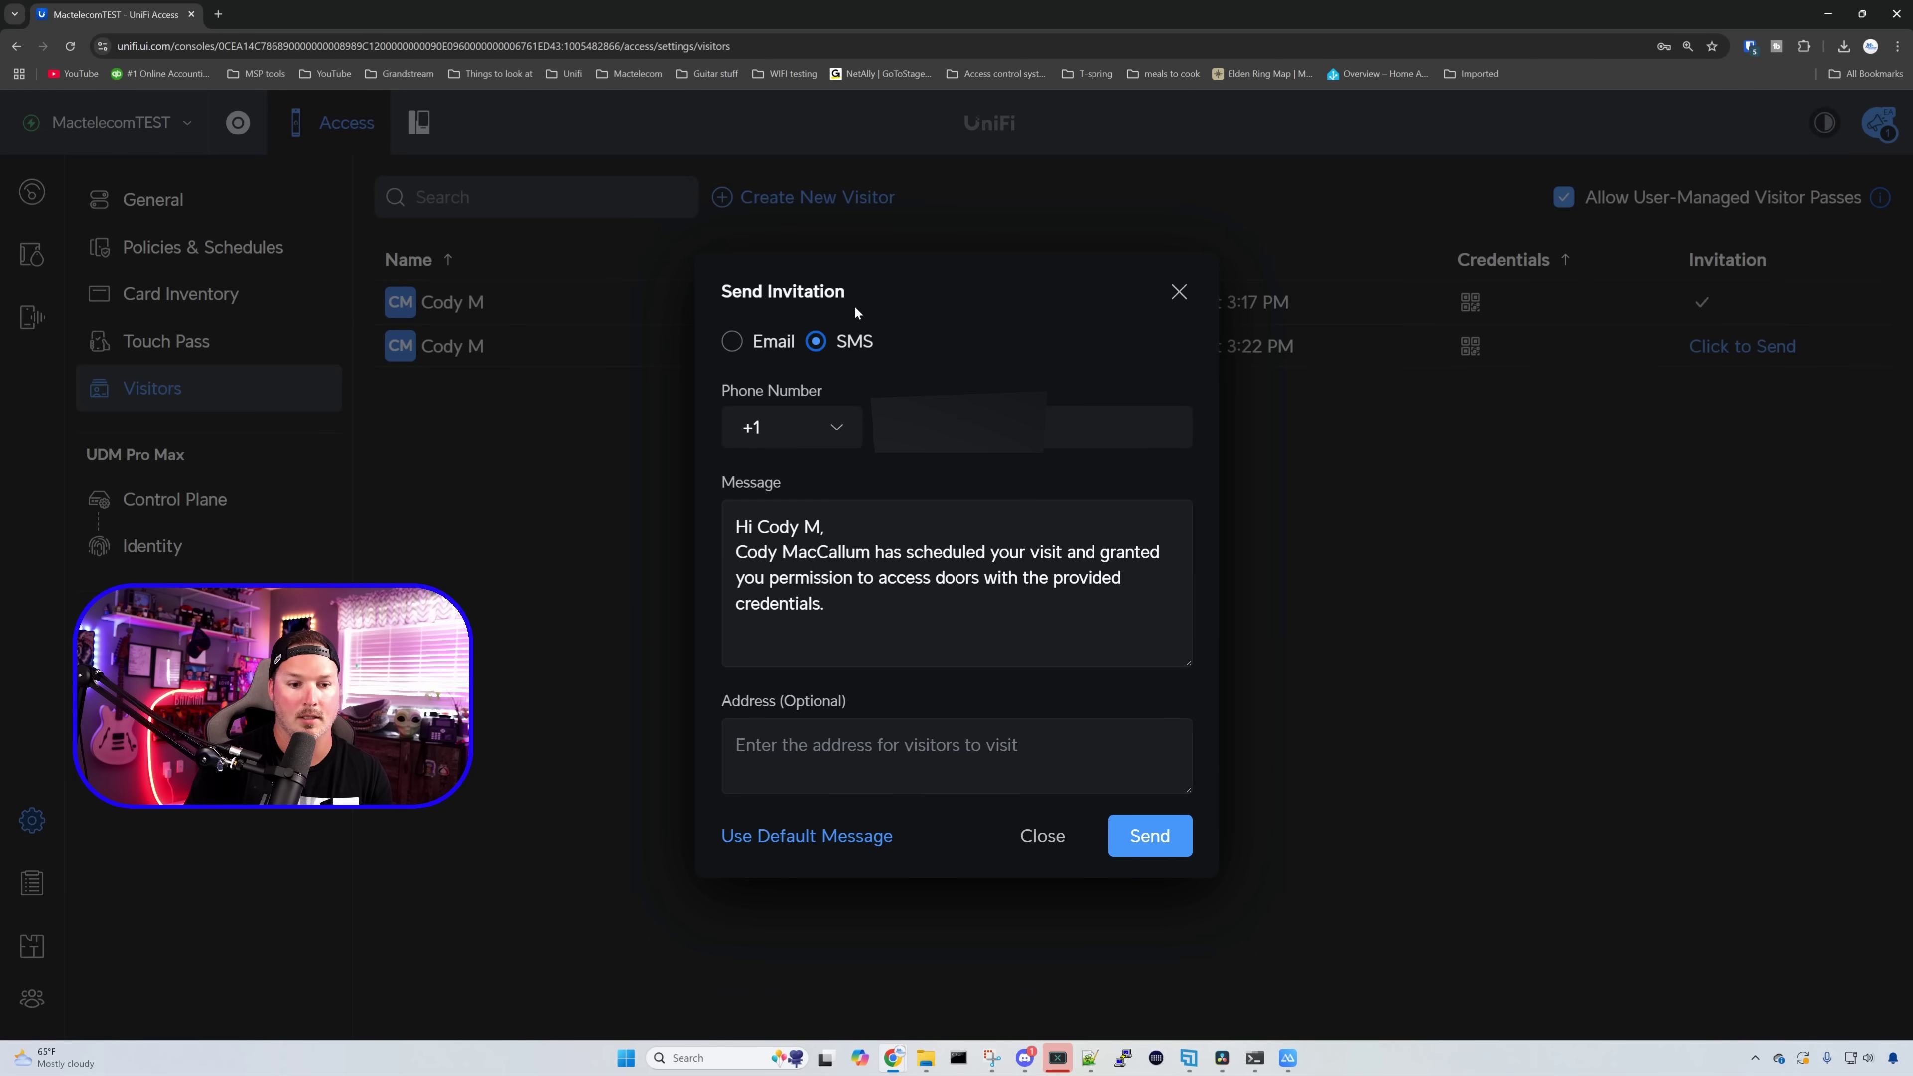
pyautogui.click(1150, 835)
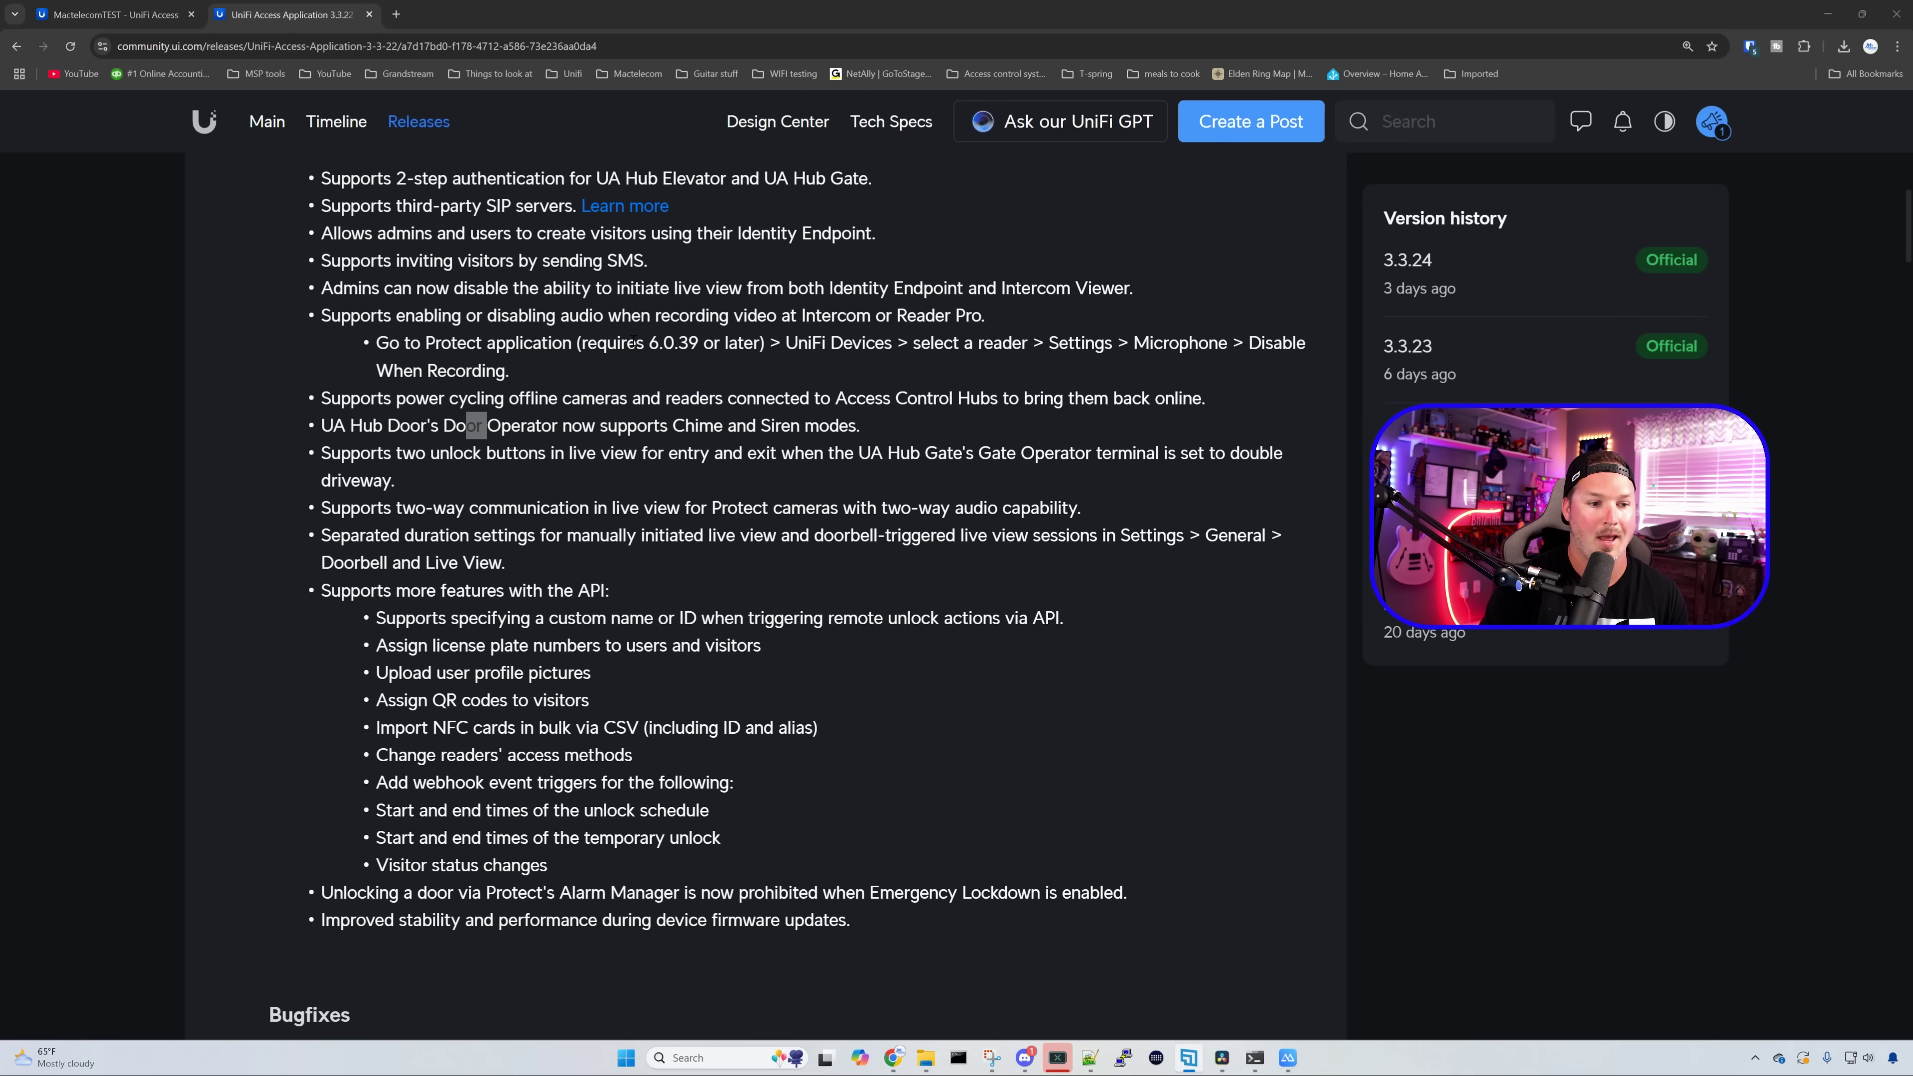
pyautogui.moveTo(633, 341); pyautogui.dragTo(691, 343)
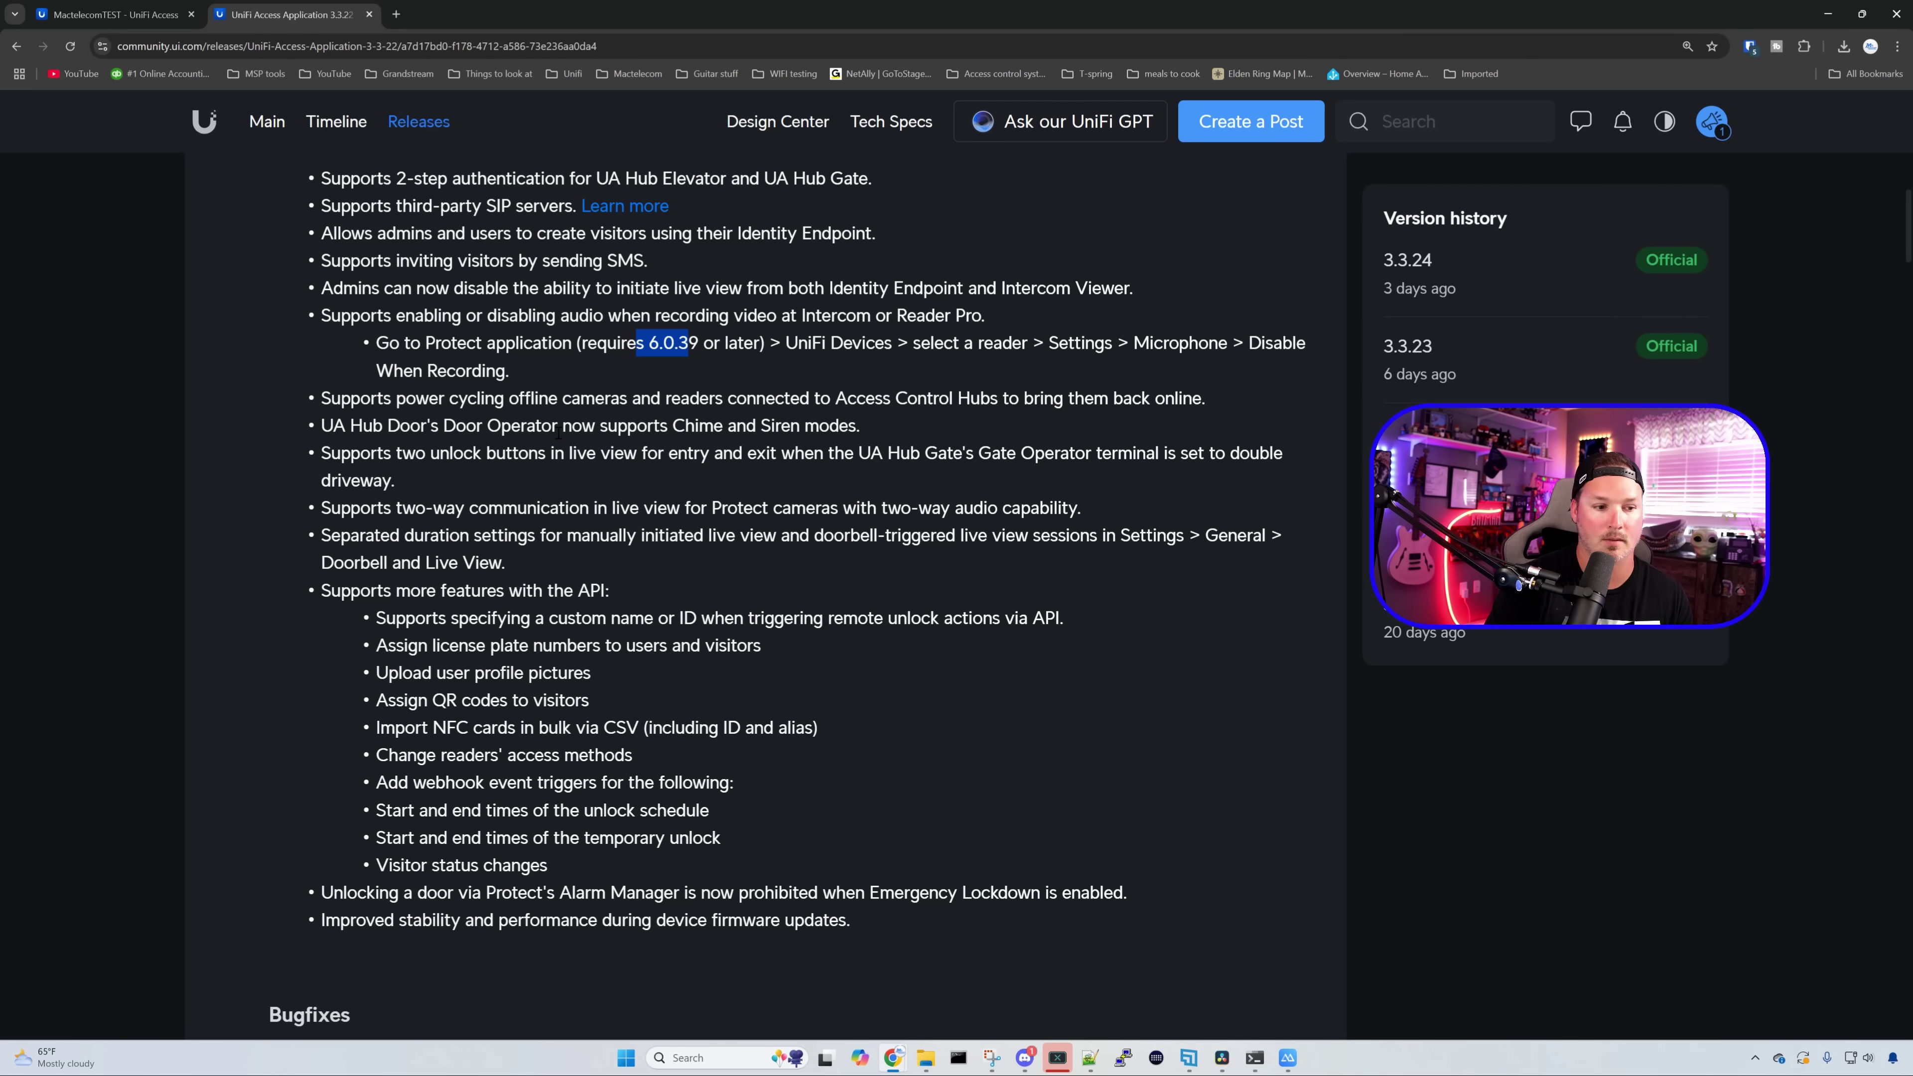
pyautogui.scroll(-2, 558, 434)
pyautogui.tripleClick(641, 459)
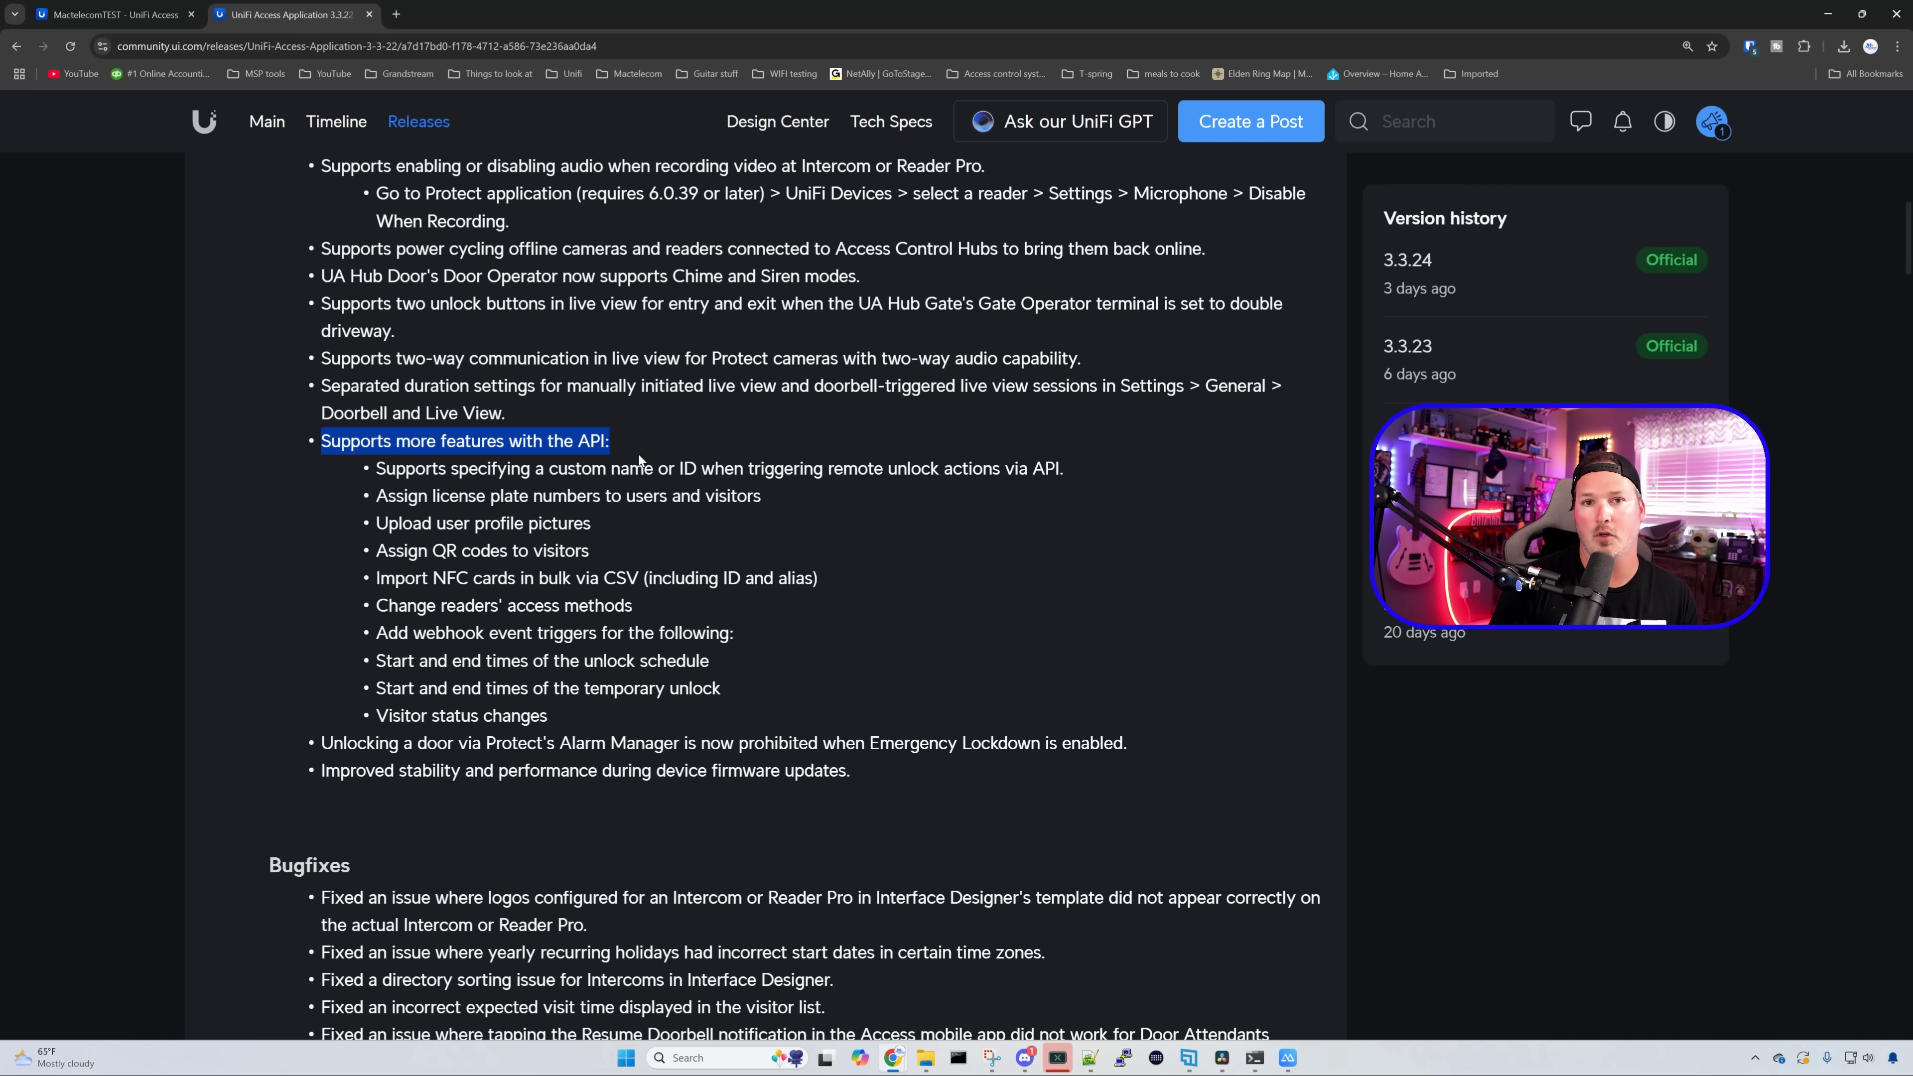